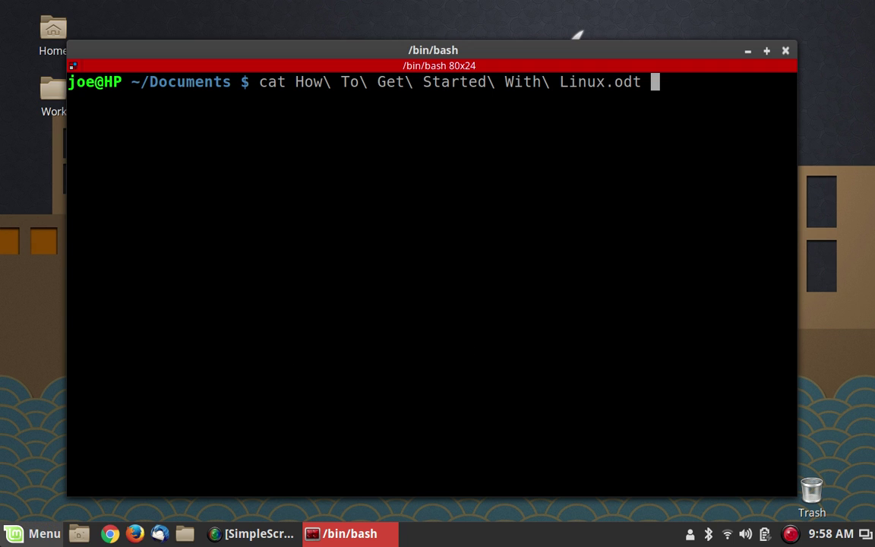
Switch to LibreOffice and open the recent document How To Get Started With Linux.odt.
{"action": "left_click", "coordinate": [36, 534]}
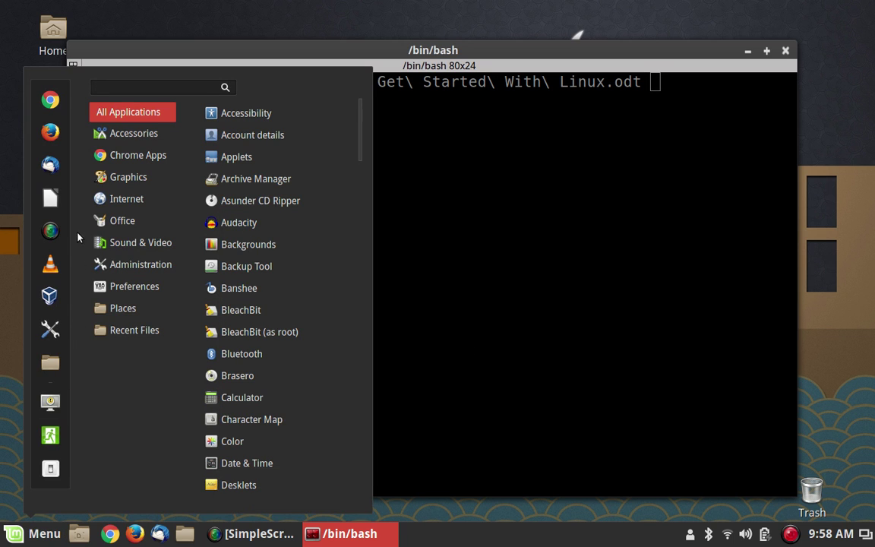
{"action": "left_click", "coordinate": [50, 198]}
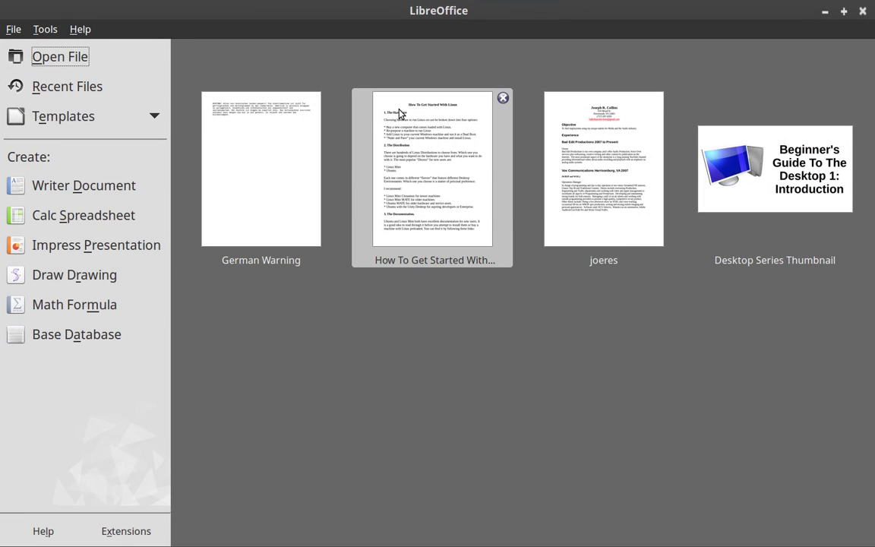
{"action": "left_click", "coordinate": [451, 165]}
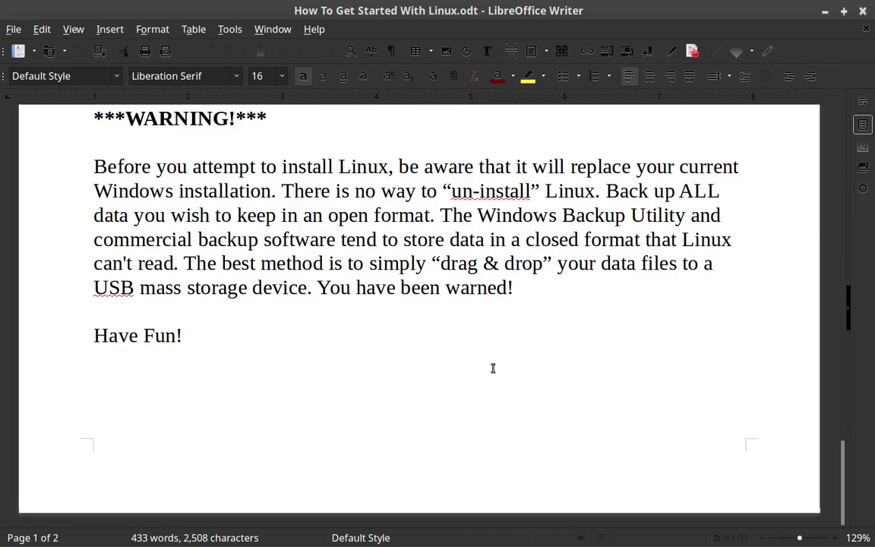
Look through the How To Get Started With Linux document from its title to the final warning section, and close it.
{"action": "scroll", "coordinate": [492, 367], "scroll_direction": "up", "scroll_amount": 10}
{"action": "scroll", "coordinate": [492, 366], "scroll_direction": "up", "scroll_amount": 10}
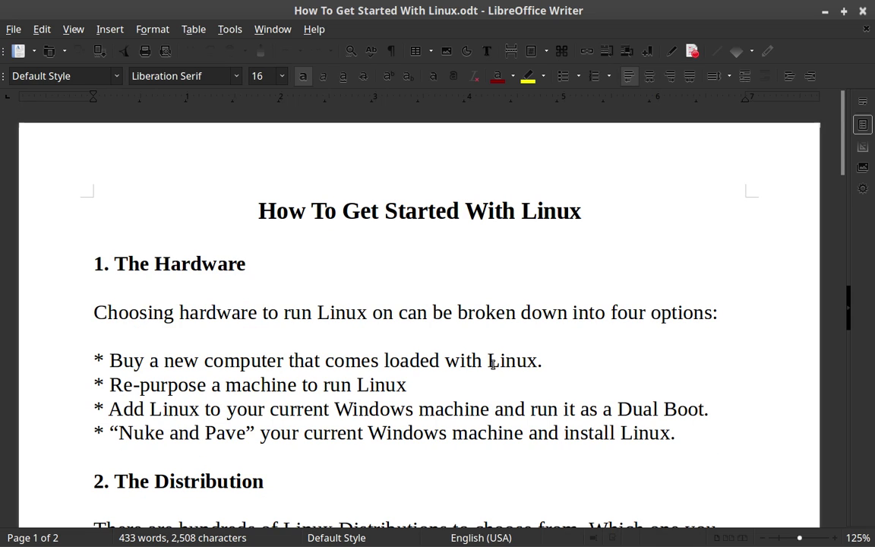
{"action": "scroll", "coordinate": [486, 351], "scroll_direction": "down", "scroll_amount": 15}
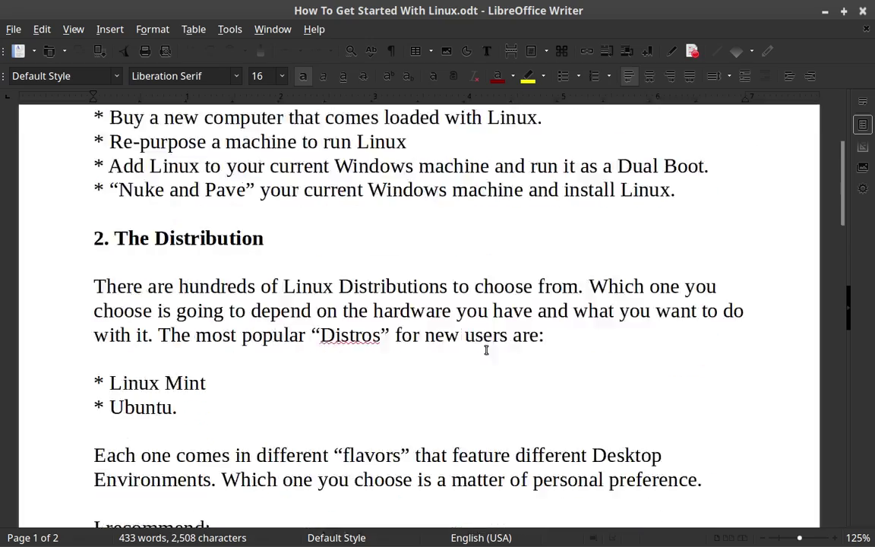
{"action": "scroll", "coordinate": [486, 351], "scroll_direction": "down", "scroll_amount": 10}
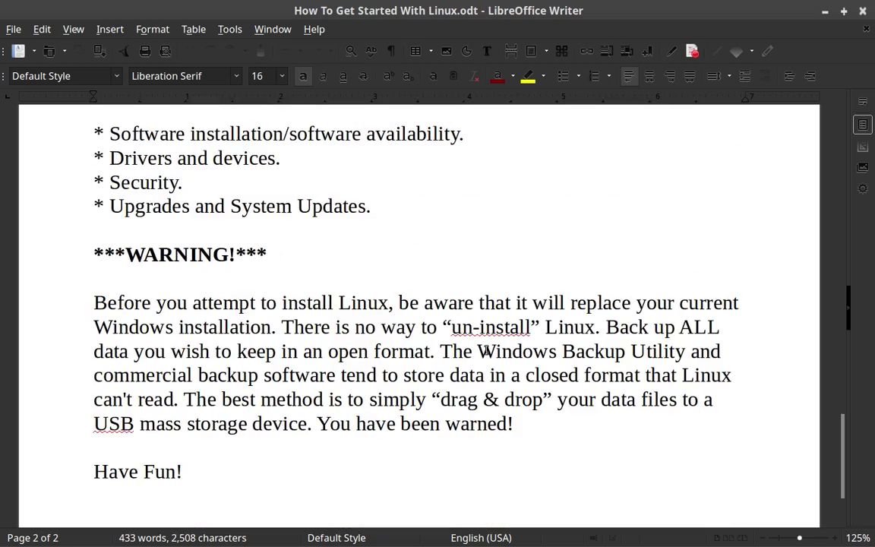
{"action": "scroll", "coordinate": [486, 351], "scroll_direction": "up", "scroll_amount": 8}
{"action": "scroll", "coordinate": [486, 350], "scroll_direction": "up", "scroll_amount": 3}
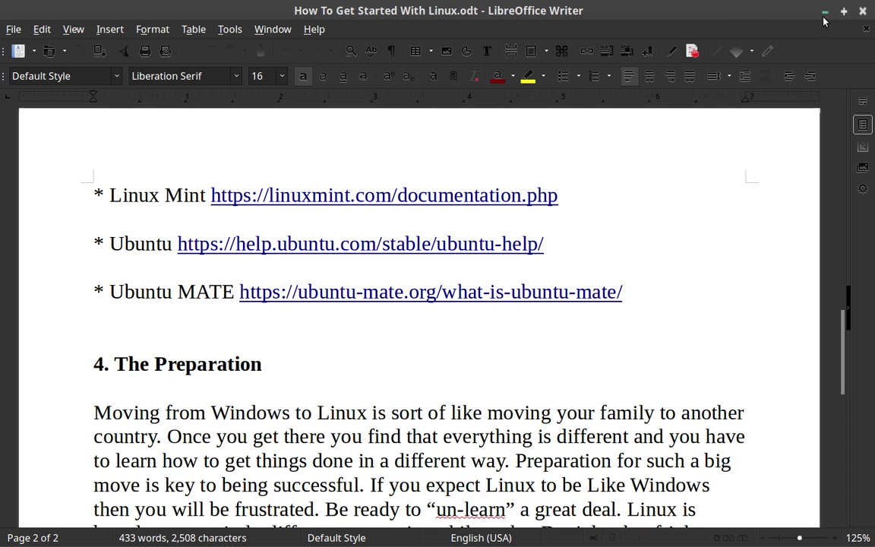
{"action": "left_click", "coordinate": [865, 10]}
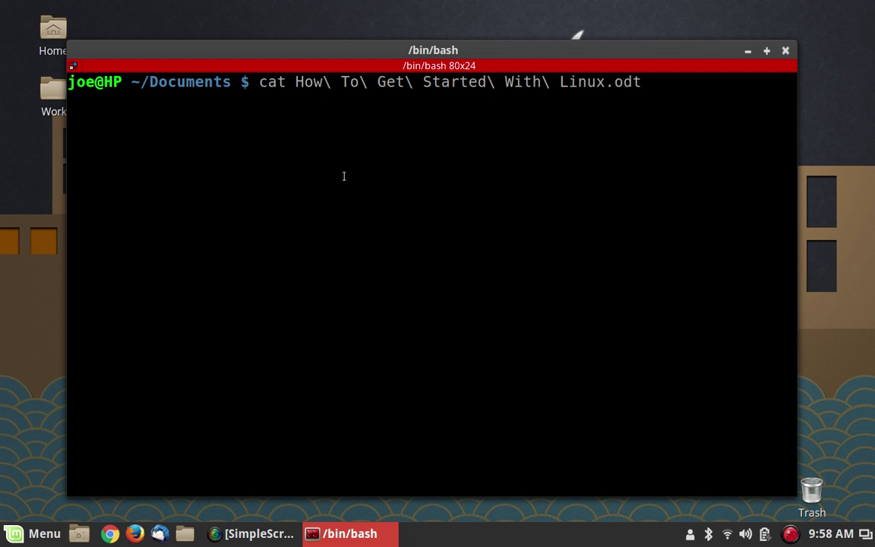
Run the prepared cat command on How To Get Started With Linux.odt, examine its output, and return to an empty prompt.
{"action": "key", "text": "Return"}
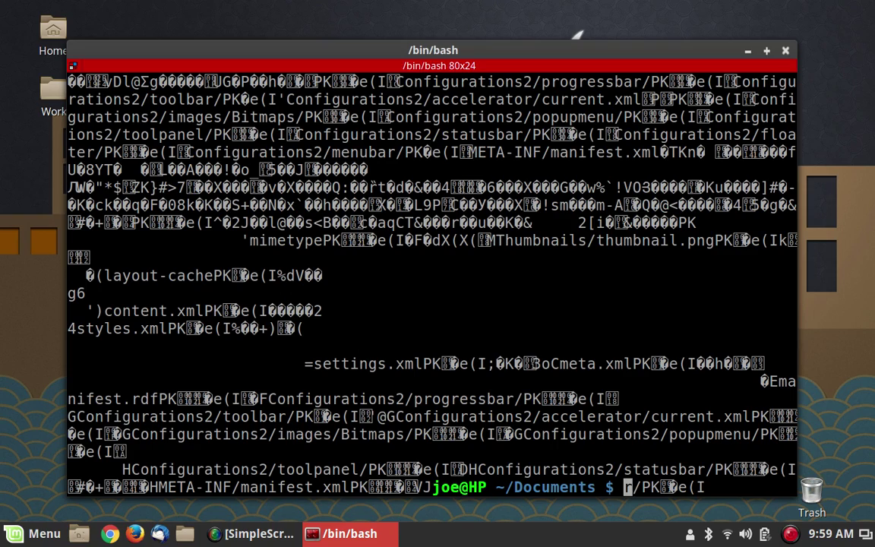
{"action": "scroll", "coordinate": [342, 180], "scroll_direction": "up", "scroll_amount": 1}
{"action": "scroll", "coordinate": [342, 180], "scroll_direction": "up", "scroll_amount": 20}
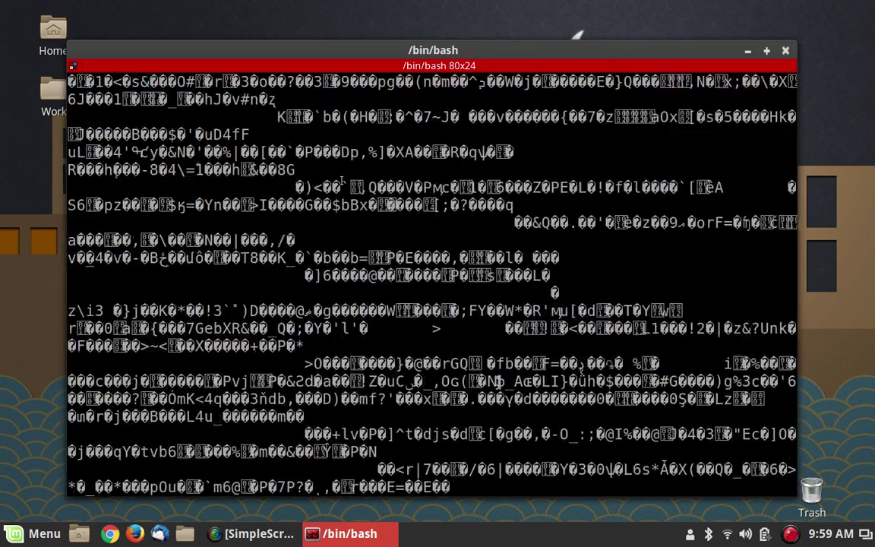
{"action": "scroll", "coordinate": [342, 181], "scroll_direction": "up", "scroll_amount": 20}
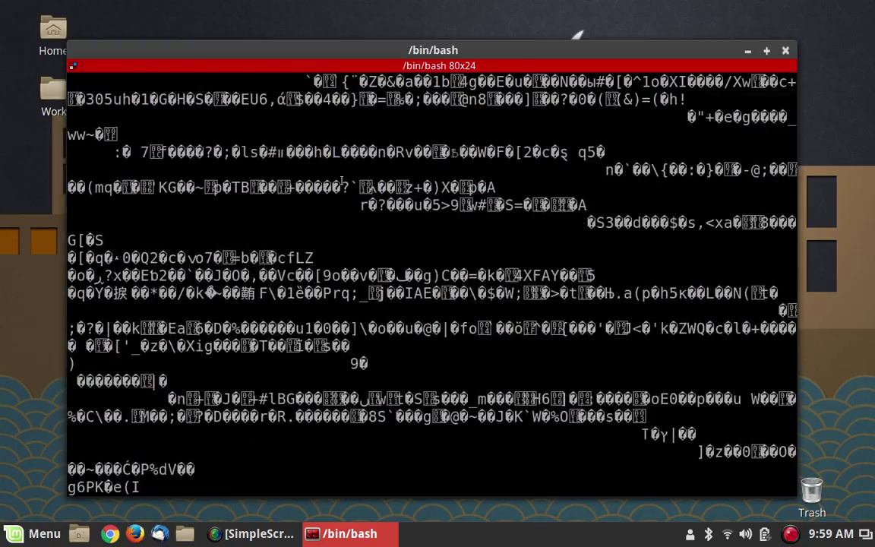
{"action": "scroll", "coordinate": [342, 180], "scroll_direction": "up", "scroll_amount": 20}
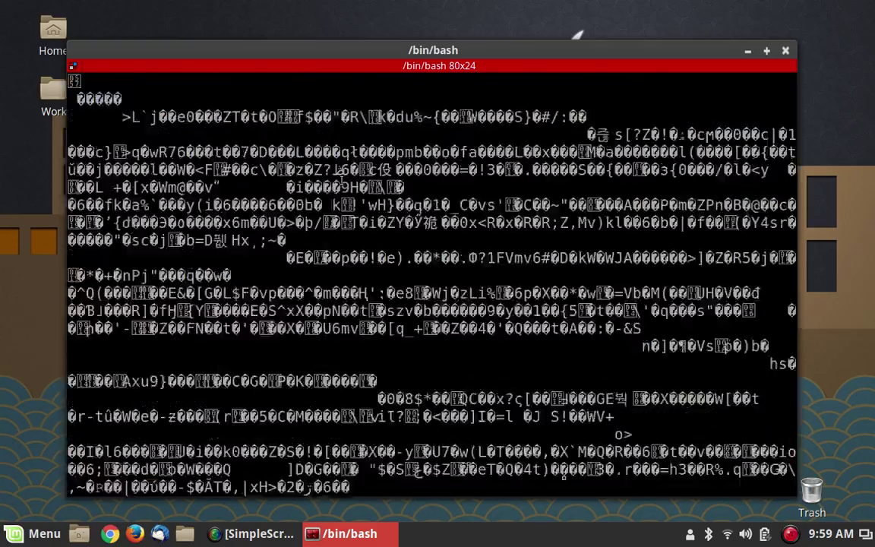
{"action": "scroll", "coordinate": [342, 180], "scroll_direction": "down", "scroll_amount": 20}
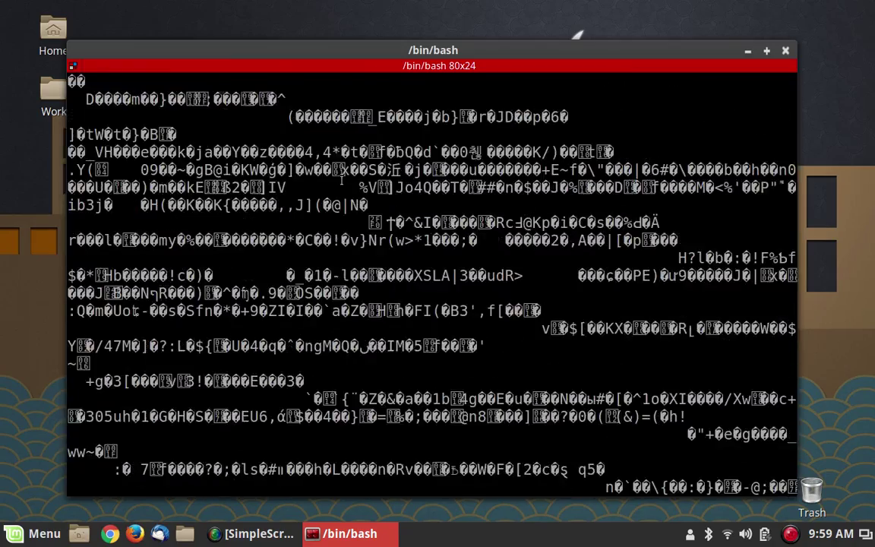
{"action": "scroll", "coordinate": [342, 180], "scroll_direction": "down", "scroll_amount": 20}
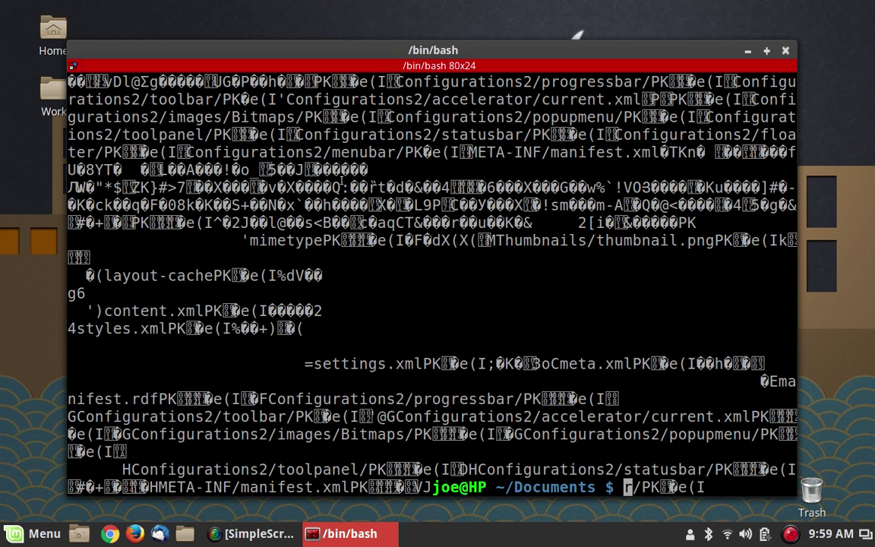
{"action": "key", "text": "Return"}
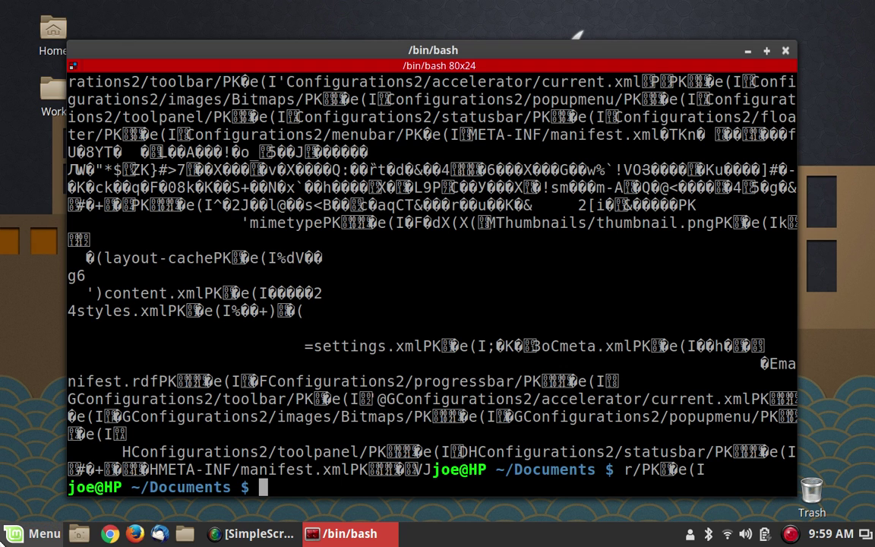
View the recent file German Warning.txt in LibreOffice Writer and close it to return to the terminal.
{"action": "left_click", "coordinate": [3, 532]}
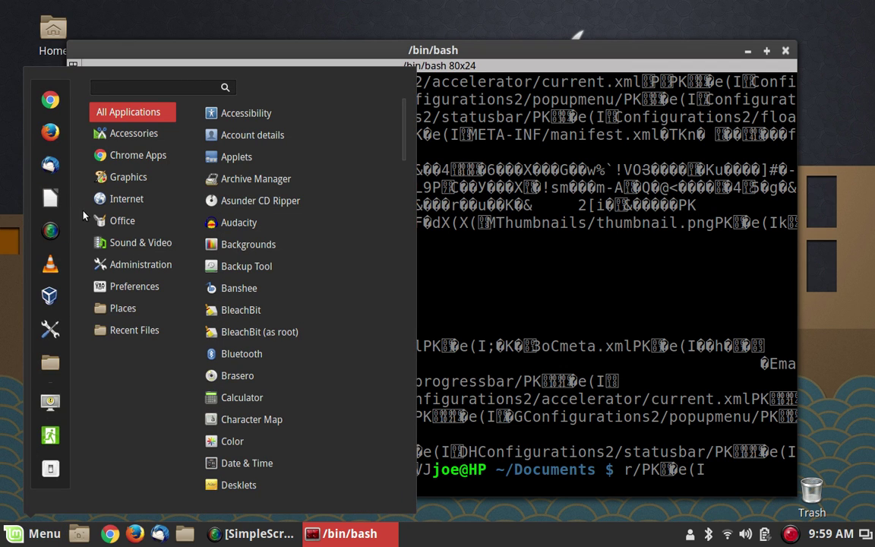
{"action": "left_click", "coordinate": [50, 199]}
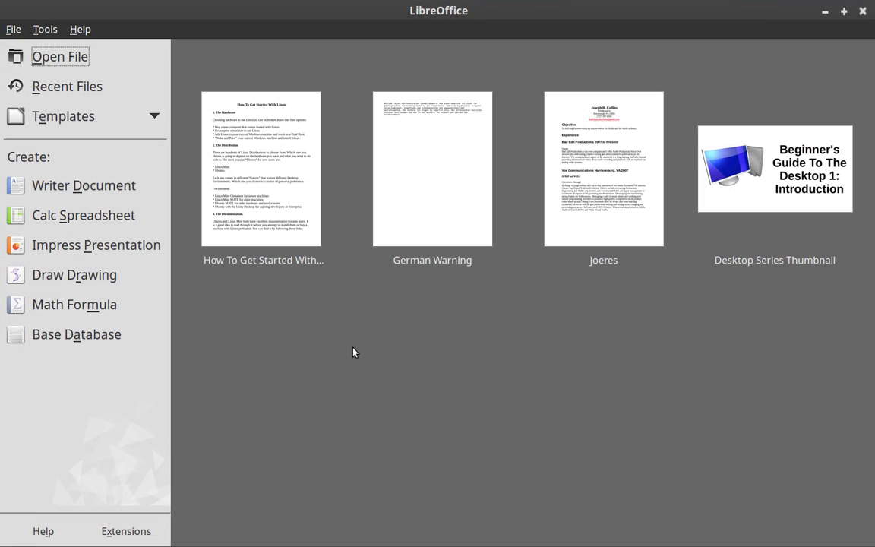
{"action": "left_click", "coordinate": [433, 142]}
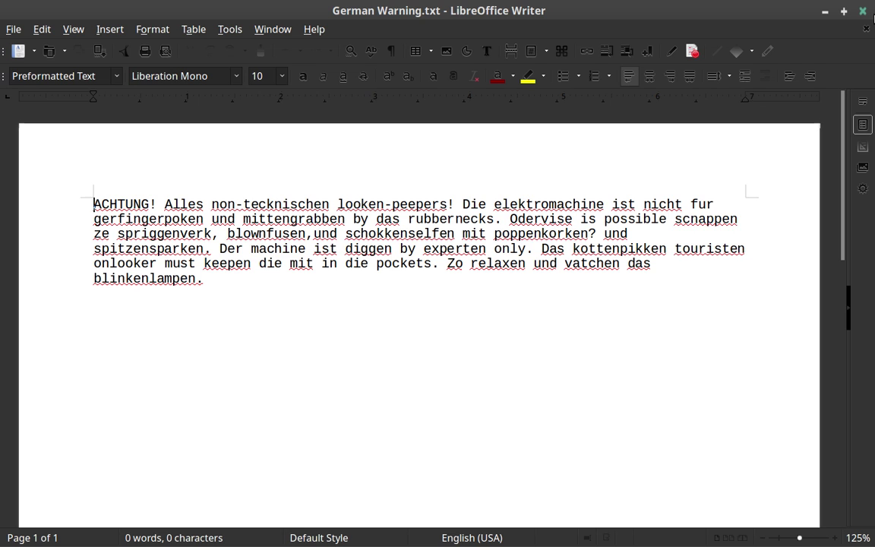
{"action": "left_click", "coordinate": [864, 12]}
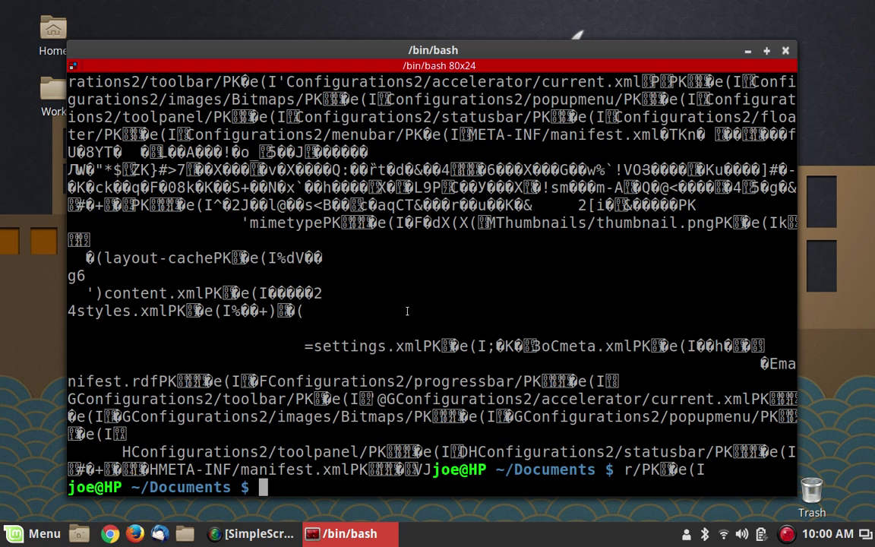
Clear the terminal and print the contents of German Warning.txt with cat.
{"action": "key", "text": "ctrl+l"}
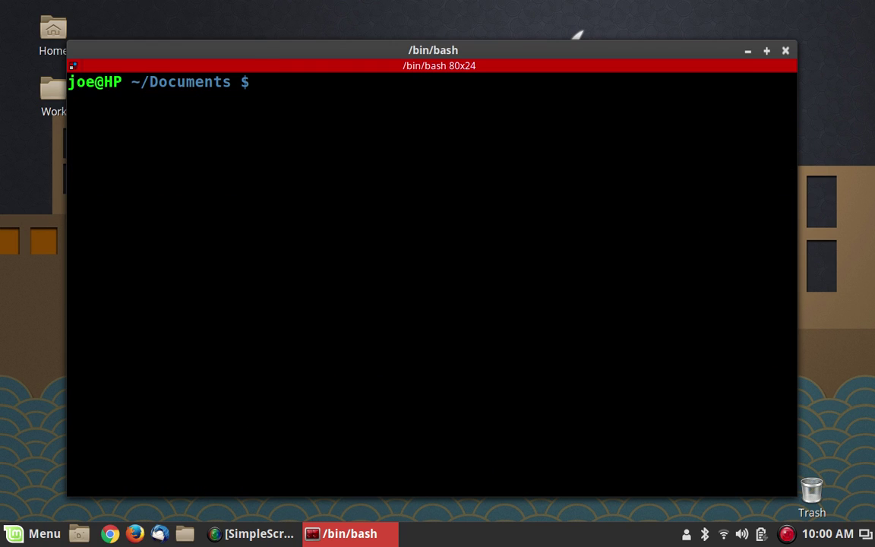
{"action": "type", "text": "cat Germ"}
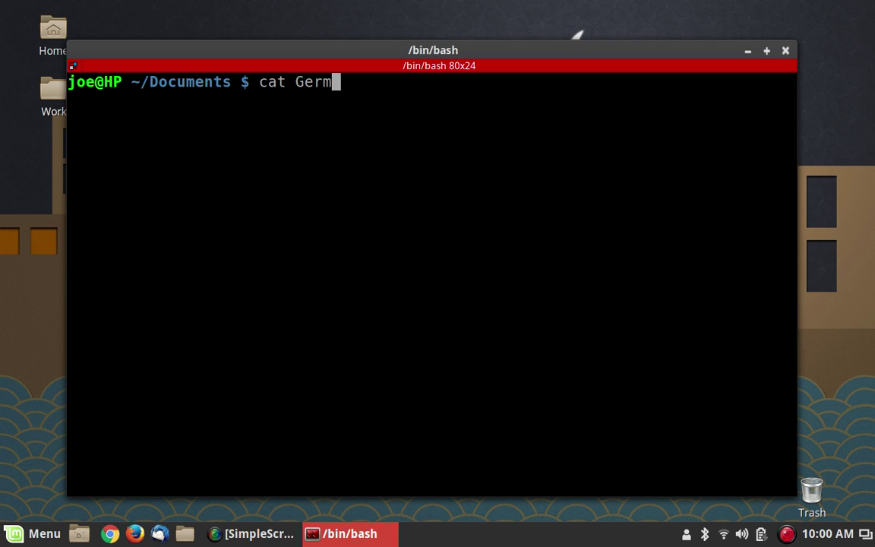
{"action": "key", "text": "Tab"}
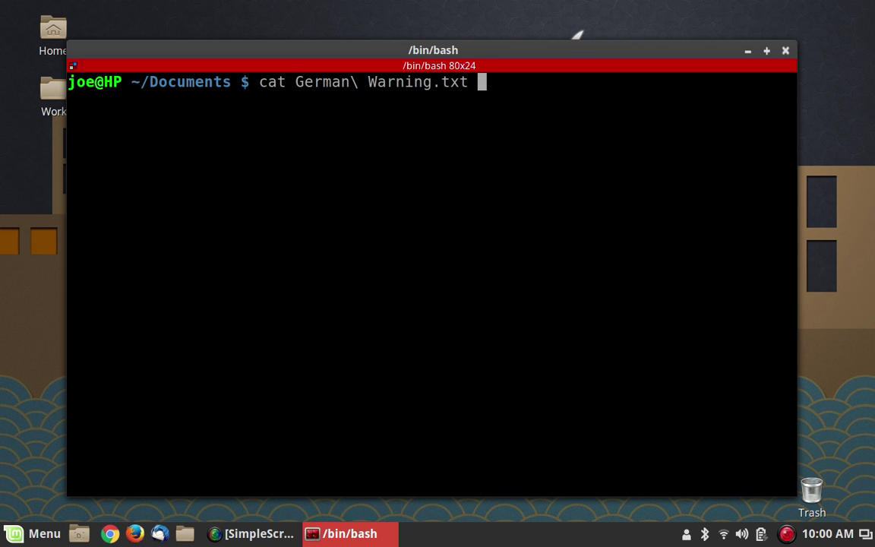
{"action": "key", "text": "Return"}
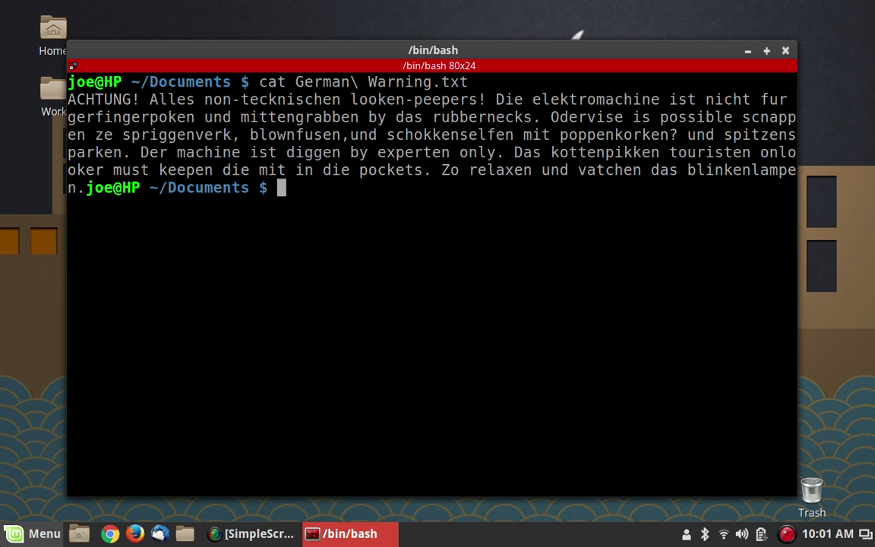
Search the installed applications for gedit and launch the Text Editor.
{"action": "key", "text": "super"}
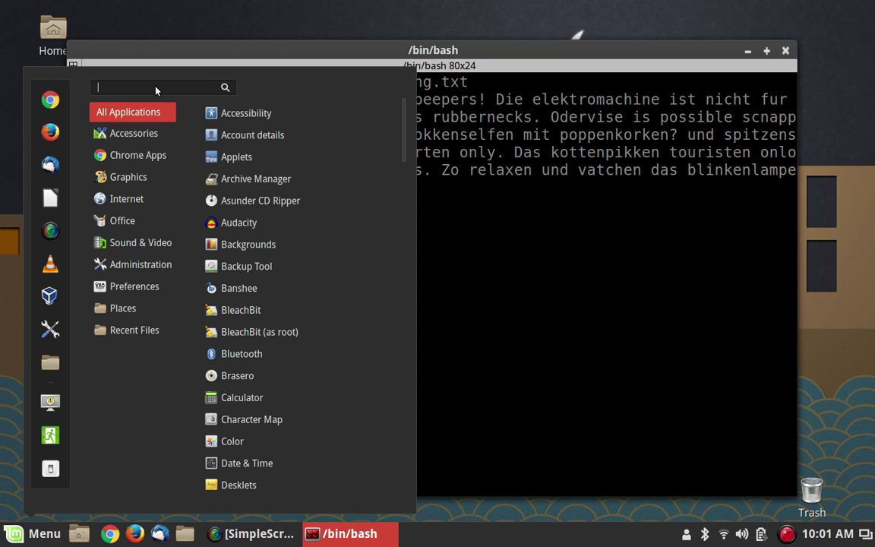
{"action": "type", "text": "ge"}
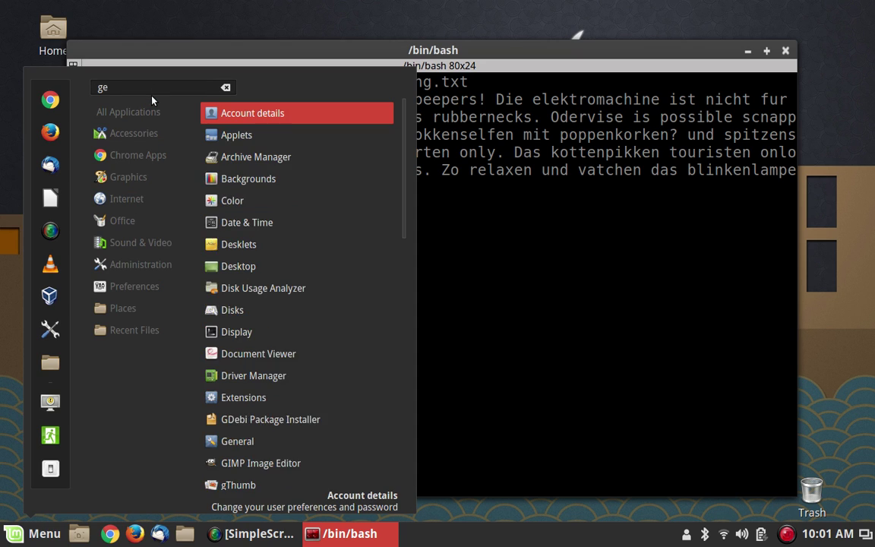
{"action": "type", "text": "dit"}
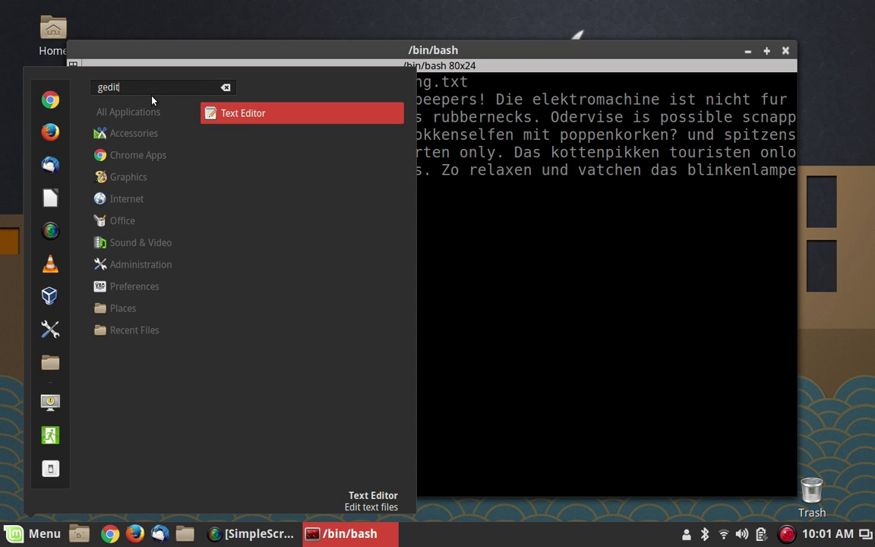
{"action": "left_click", "coordinate": [297, 118]}
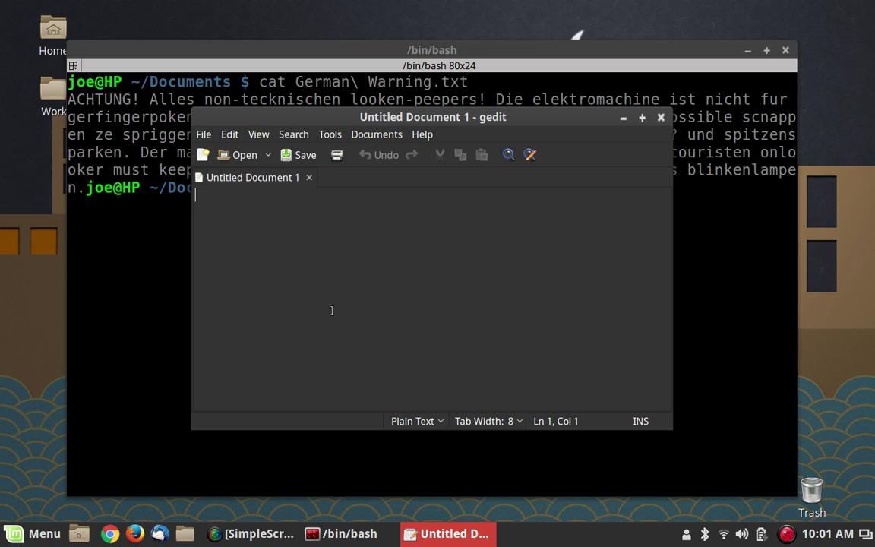
{"action": "left_click", "coordinate": [329, 134]}
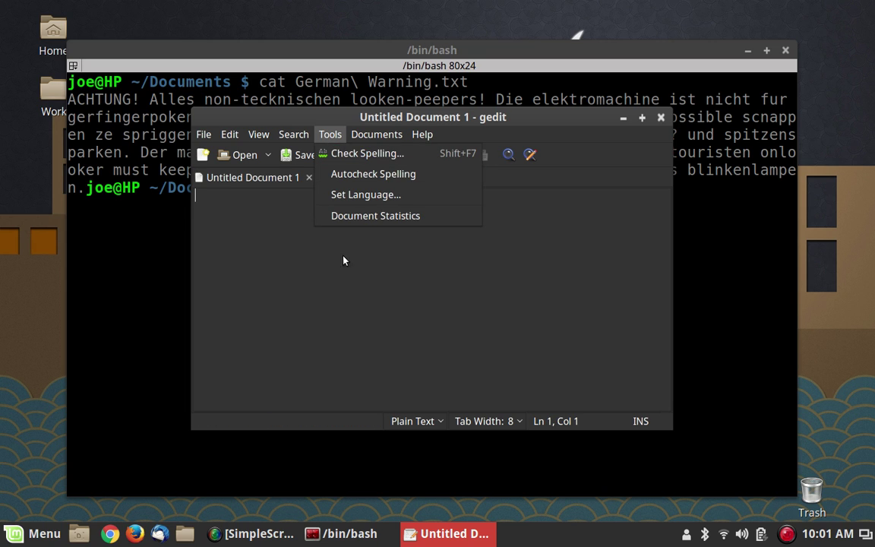
{"action": "mouse_move", "coordinate": [377, 133]}
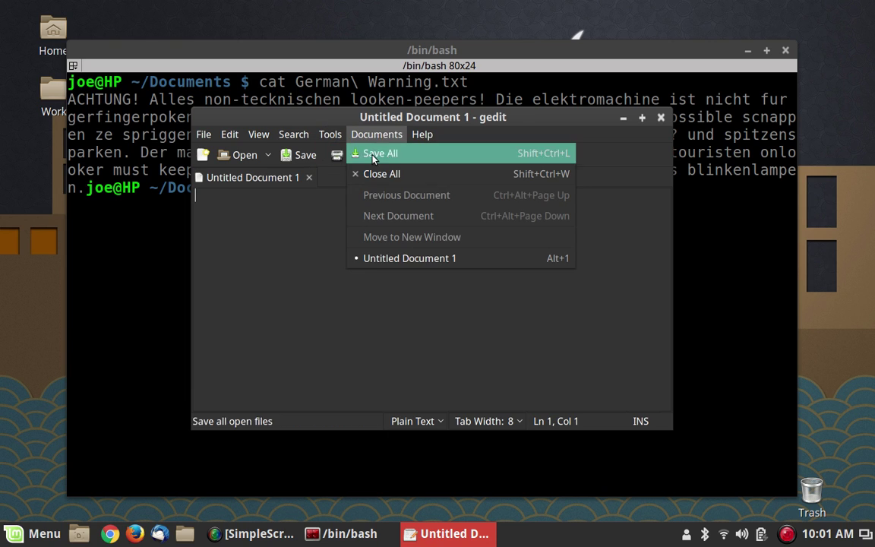
{"action": "mouse_move", "coordinate": [270, 142]}
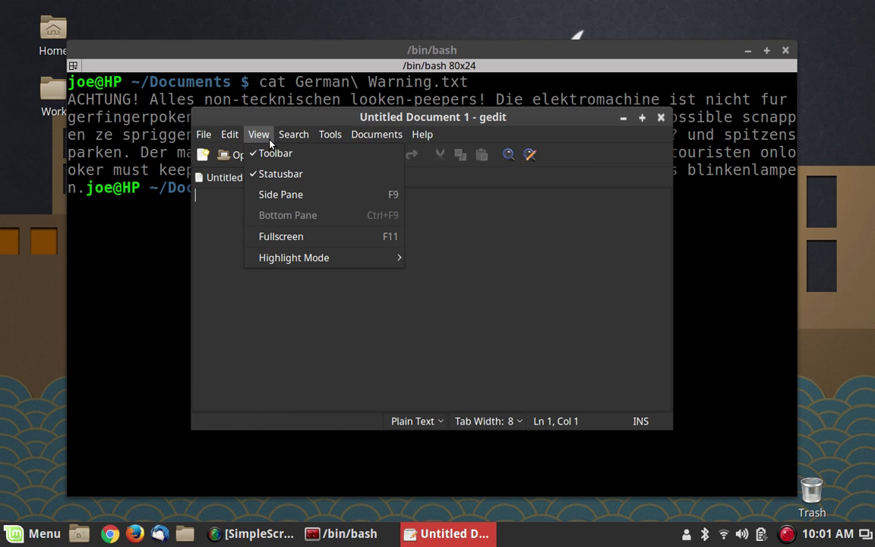
{"action": "left_click", "coordinate": [338, 256]}
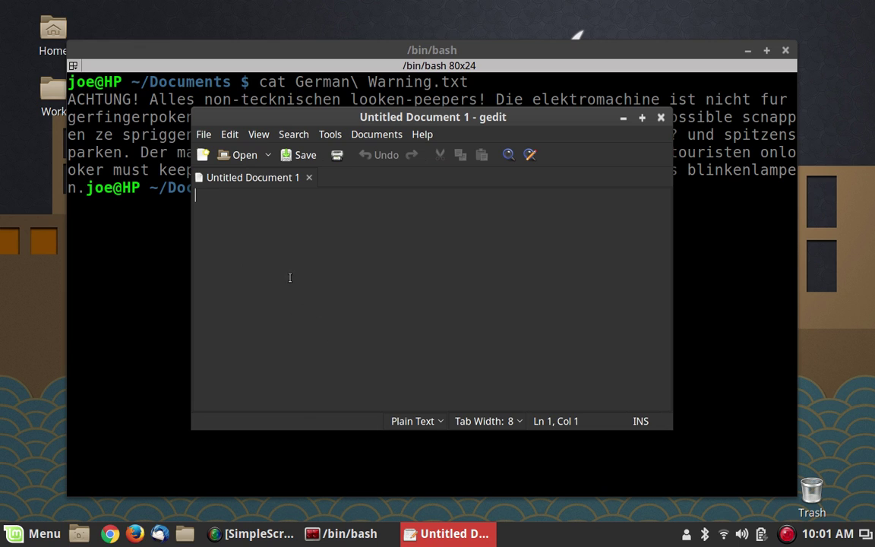
View the recently used file German Warning.txt in gedit and close the editor.
{"action": "left_click", "coordinate": [204, 139]}
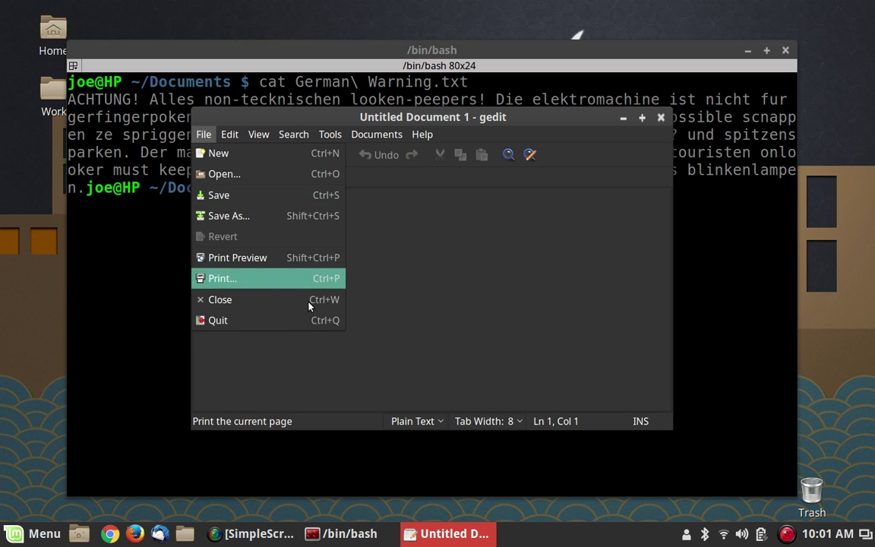
{"action": "left_click", "coordinate": [285, 177]}
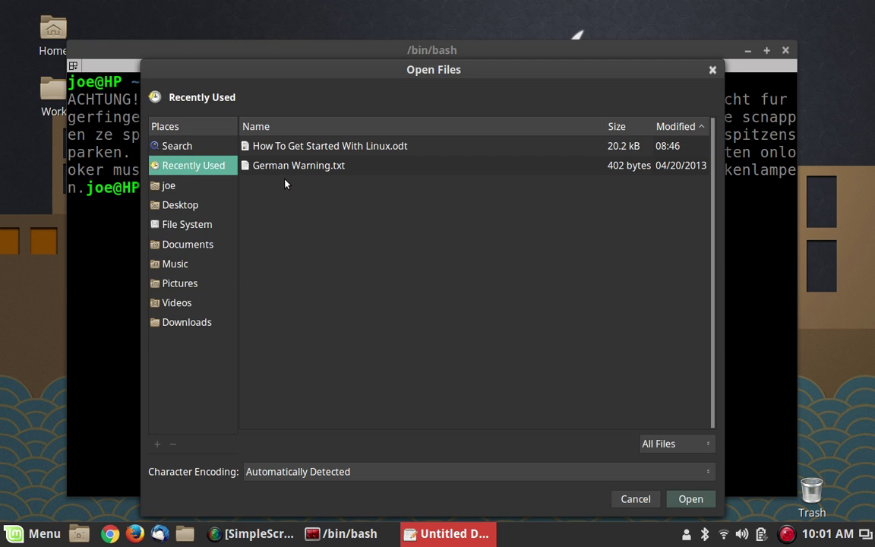
{"action": "double_click", "coordinate": [369, 166]}
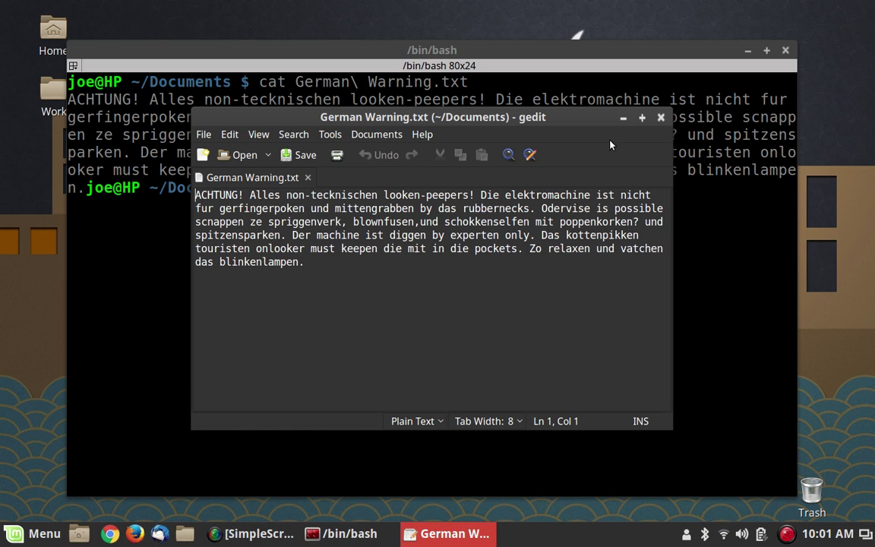
{"action": "left_click", "coordinate": [660, 120]}
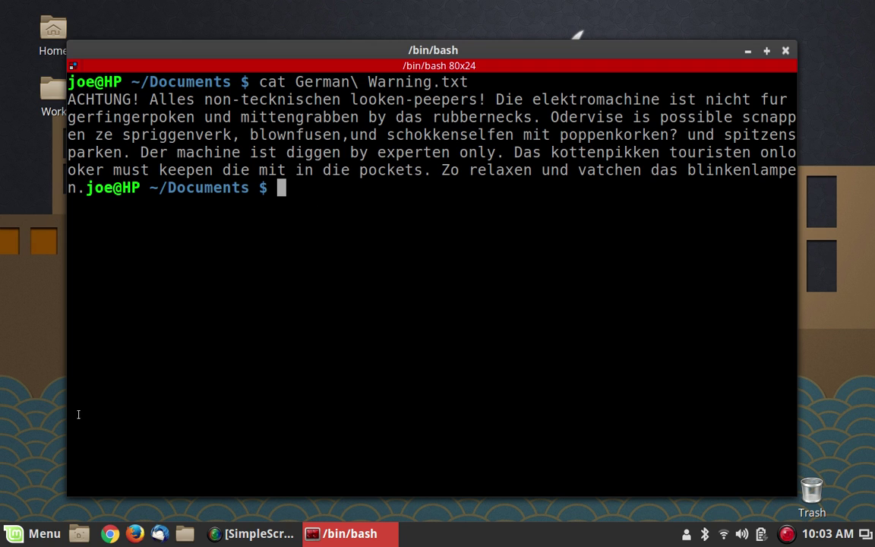
Search the installed applications for gedit and launch it with a blank document.
{"action": "key", "text": "super"}
{"action": "mouse_move", "coordinate": [113, 125]}
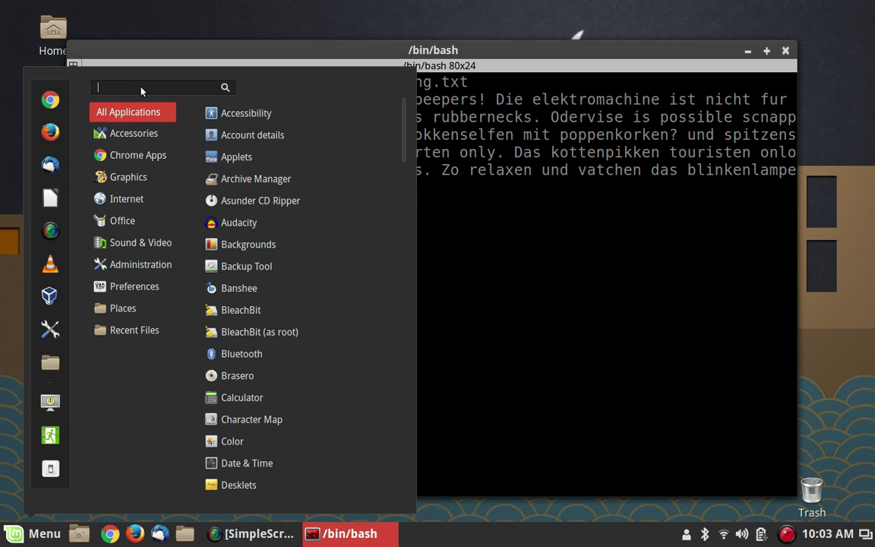
{"action": "type", "text": "gedit"}
{"action": "key", "text": "Return"}
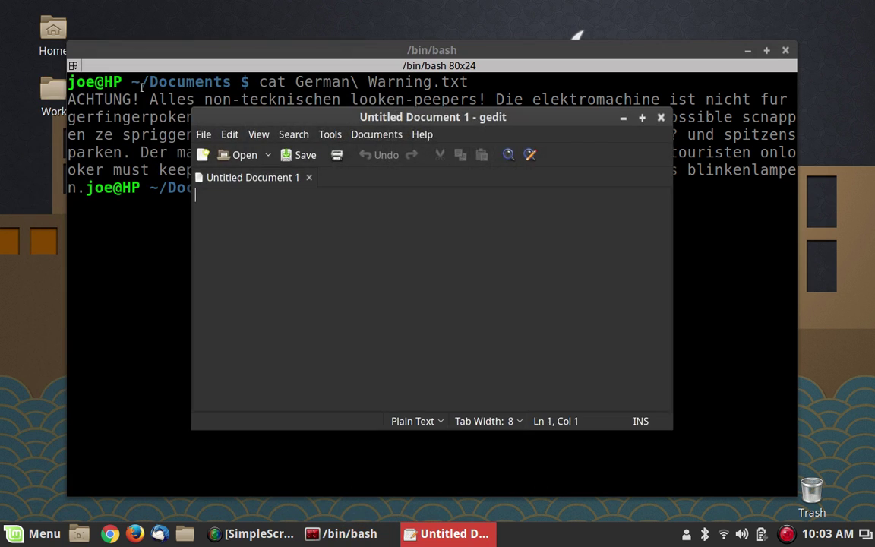
Browse the file system to the etc folder and open the fstab file in gedit.
{"action": "left_click", "coordinate": [238, 155]}
{"action": "left_click", "coordinate": [219, 225]}
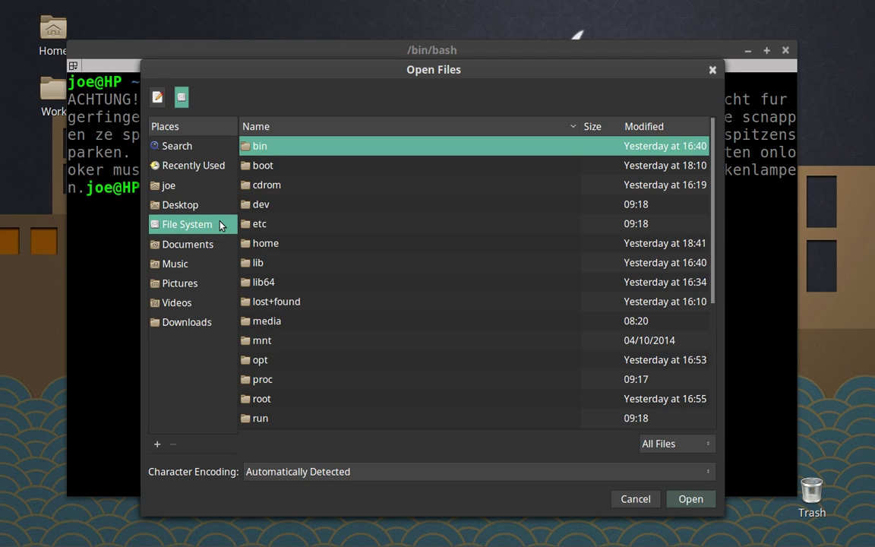
{"action": "left_click", "coordinate": [304, 225]}
{"action": "double_click", "coordinate": [304, 225]}
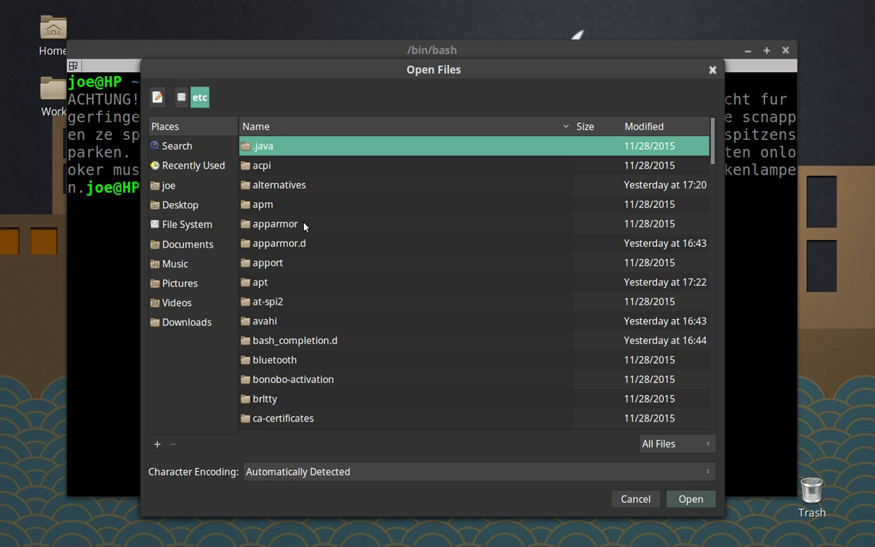
{"action": "scroll", "coordinate": [389, 287], "scroll_direction": "down", "scroll_amount": 10}
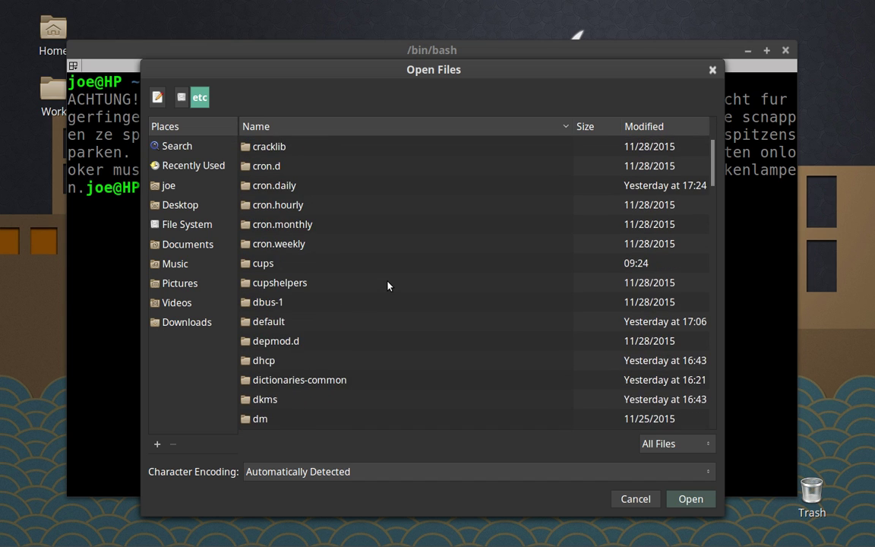
{"action": "scroll", "coordinate": [392, 270], "scroll_direction": "down", "scroll_amount": 5}
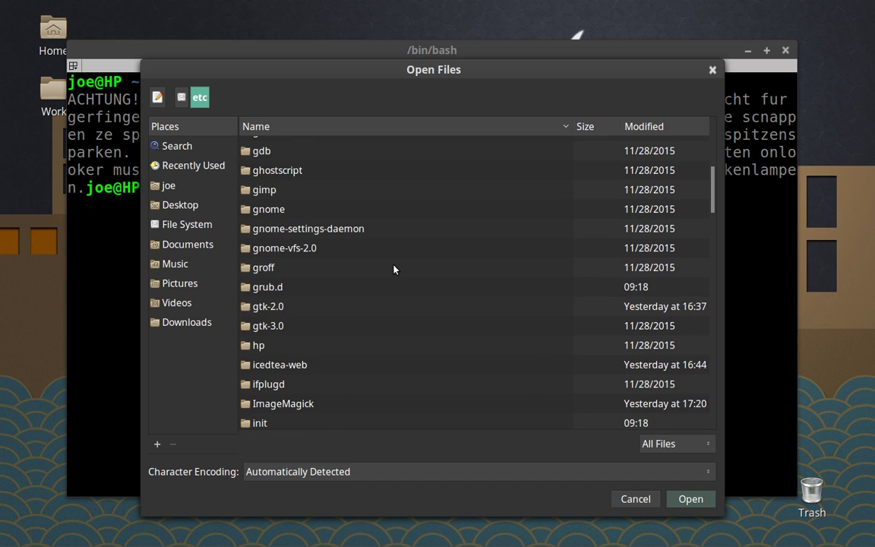
{"action": "scroll", "coordinate": [394, 269], "scroll_direction": "down", "scroll_amount": 4}
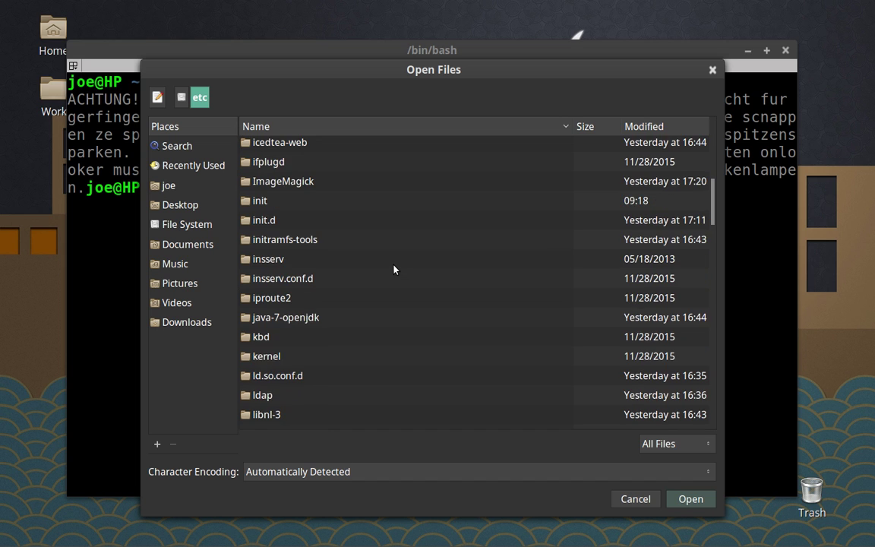
{"action": "scroll", "coordinate": [394, 269], "scroll_direction": "down", "scroll_amount": 6}
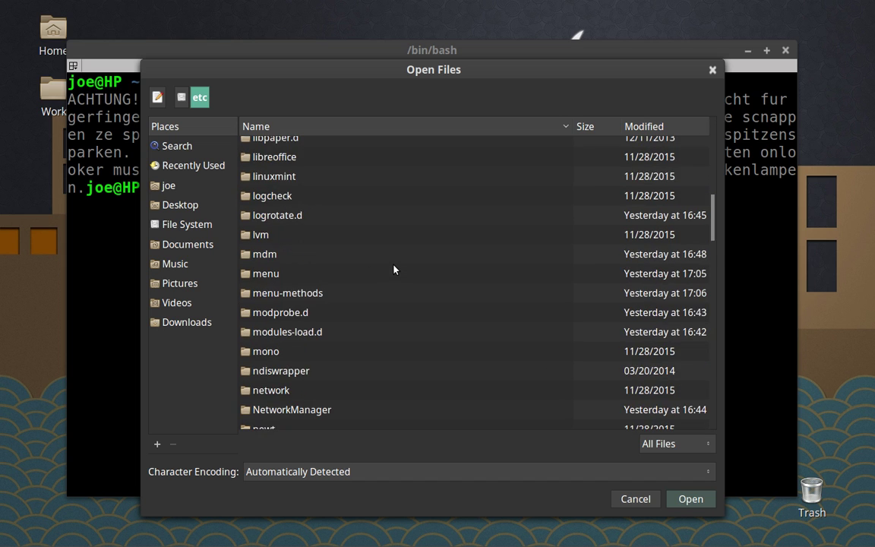
{"action": "scroll", "coordinate": [393, 269], "scroll_direction": "down", "scroll_amount": 6}
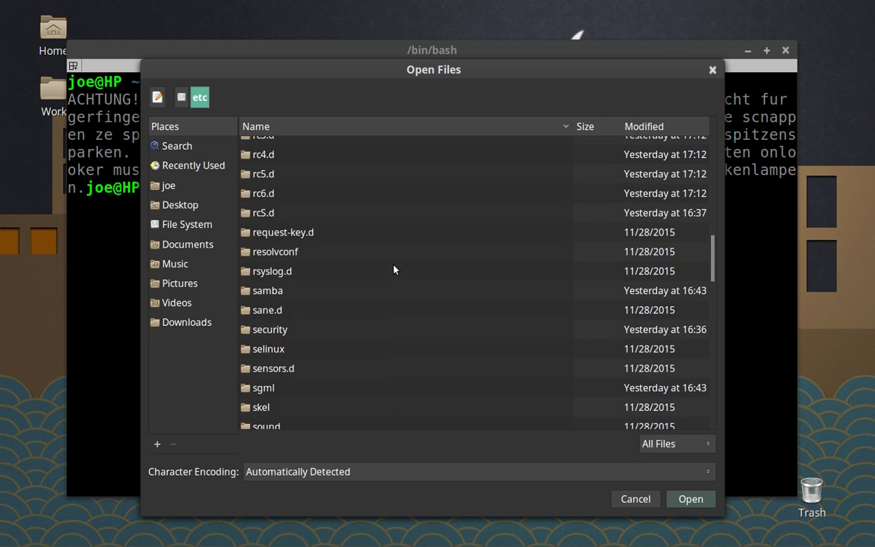
{"action": "scroll", "coordinate": [393, 269], "scroll_direction": "down", "scroll_amount": 10}
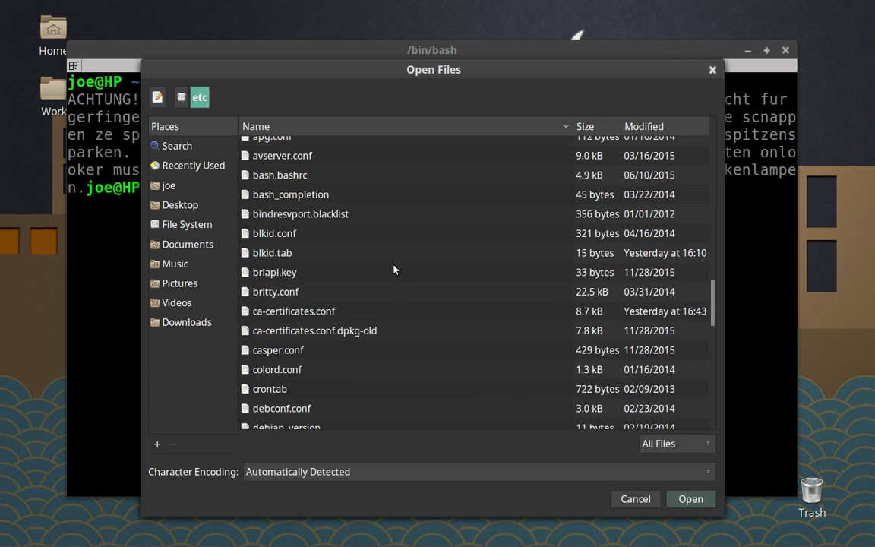
{"action": "scroll", "coordinate": [393, 269], "scroll_direction": "down", "scroll_amount": 3}
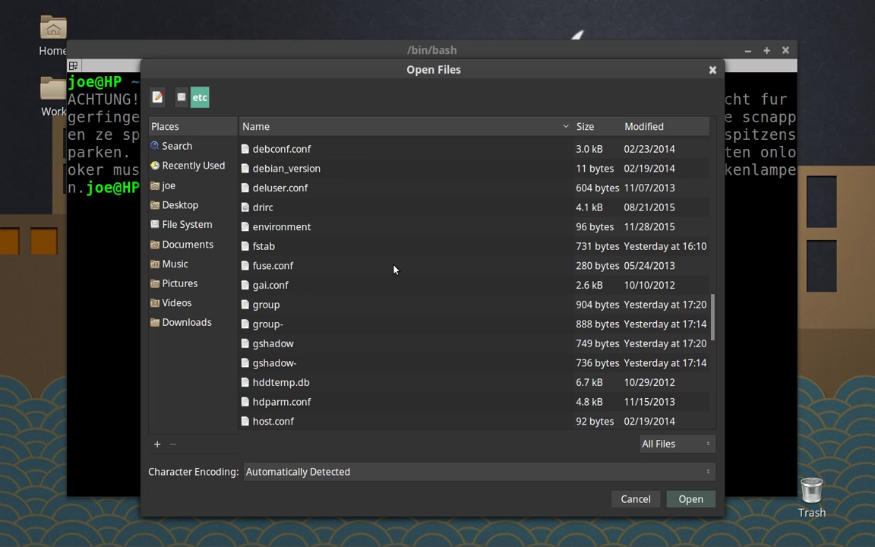
{"action": "double_click", "coordinate": [319, 248]}
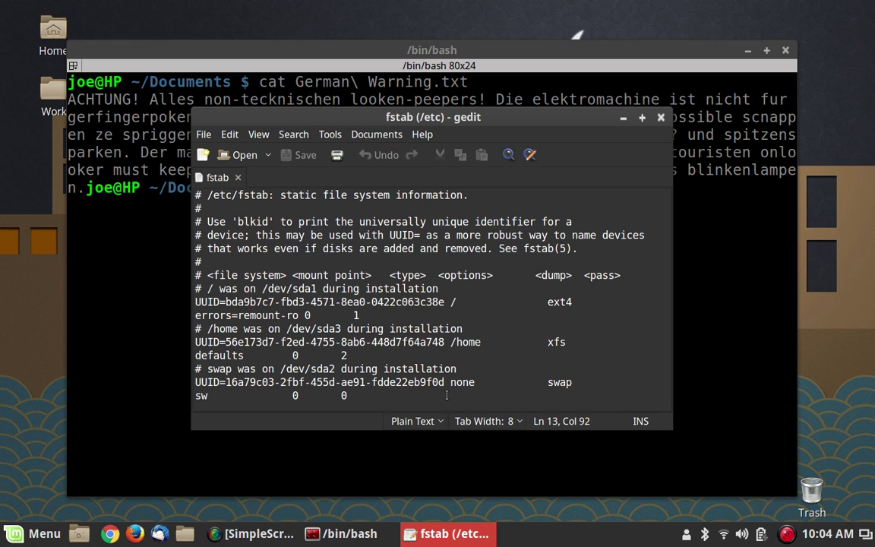
Try to save fstab with "Hi!" added two lines below its last entry, and close gedit without saving.
{"action": "key", "text": "Return"}
{"action": "key", "text": "Return"}
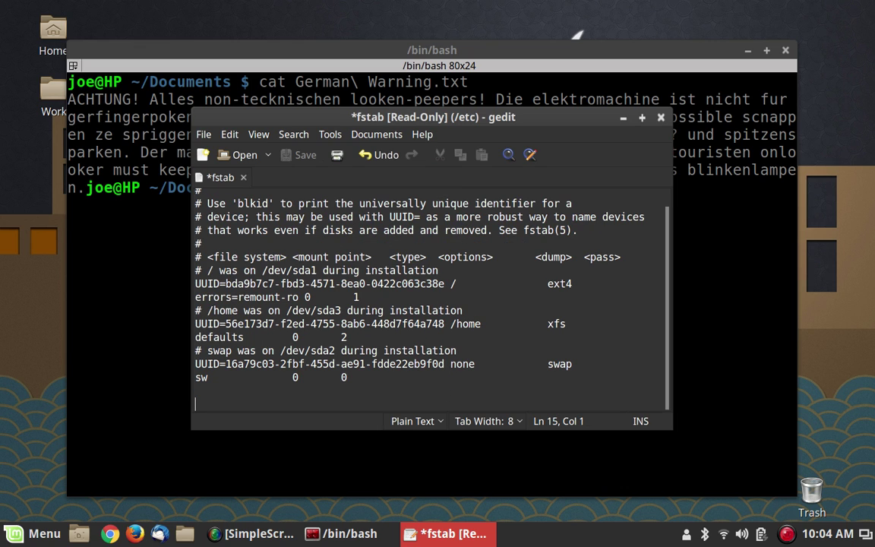
{"action": "type", "text": "Hi"}
{"action": "type", "text": "!"}
{"action": "left_click", "coordinate": [204, 136]}
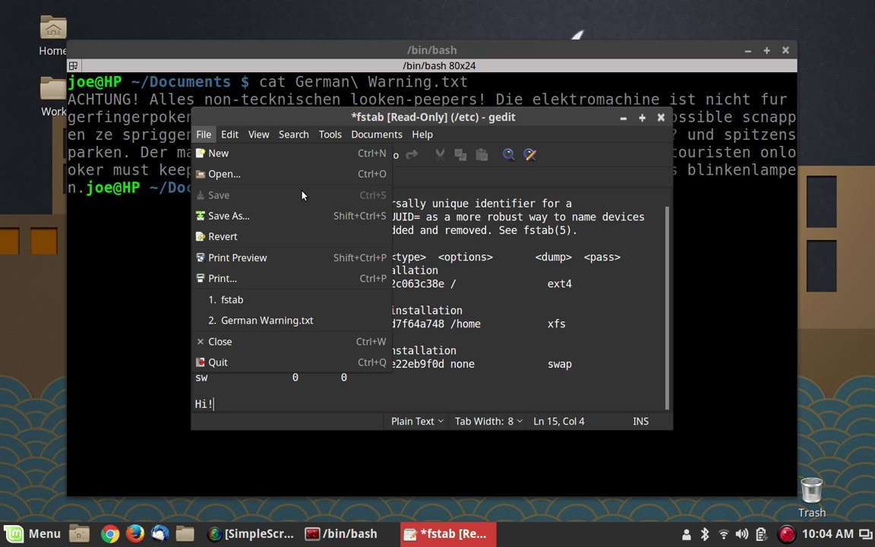
{"action": "left_click", "coordinate": [492, 308]}
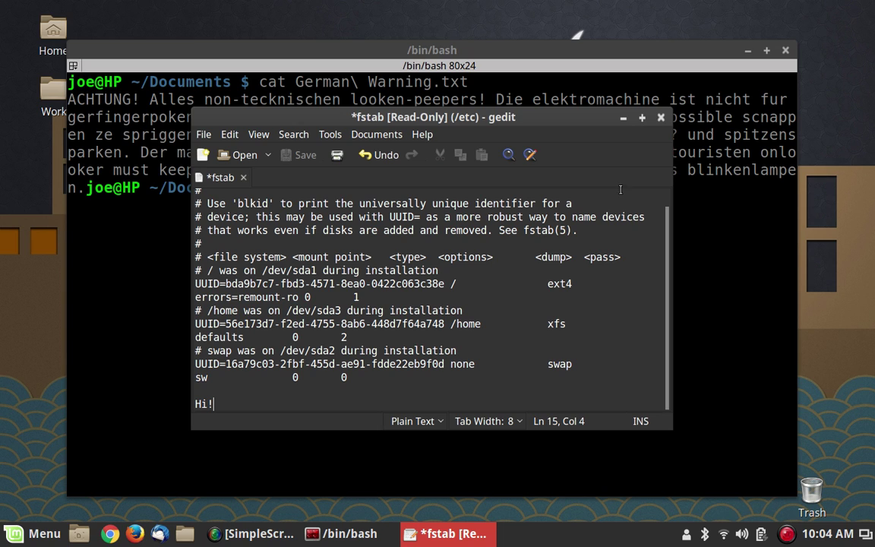
{"action": "left_click", "coordinate": [661, 119]}
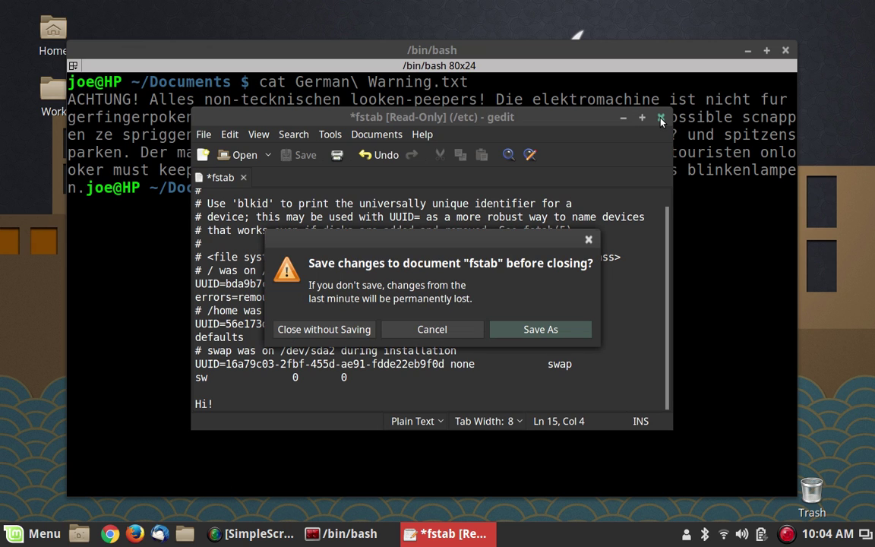
{"action": "left_click", "coordinate": [323, 329]}
Search the installed applications for gedit, examine the options offered for Text Editor, and return to the terminal.
{"action": "left_click", "coordinate": [35, 534]}
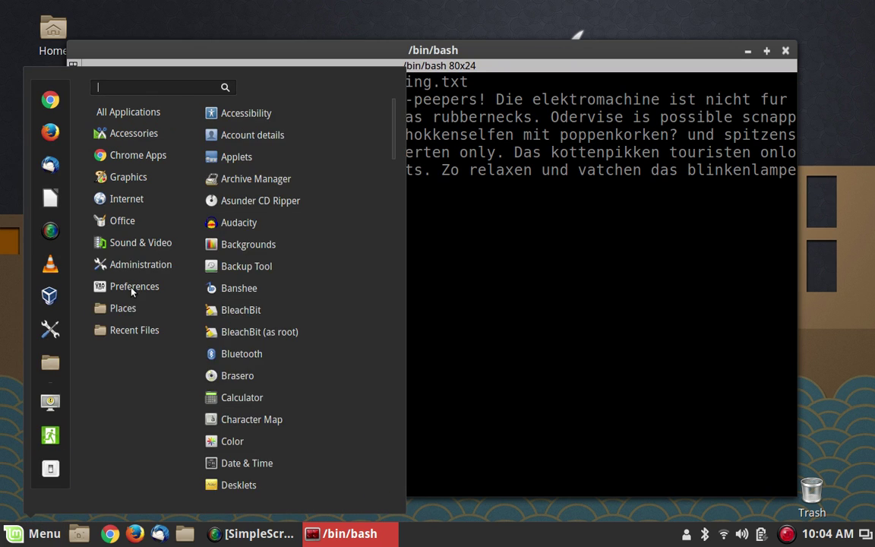
{"action": "mouse_move", "coordinate": [122, 264]}
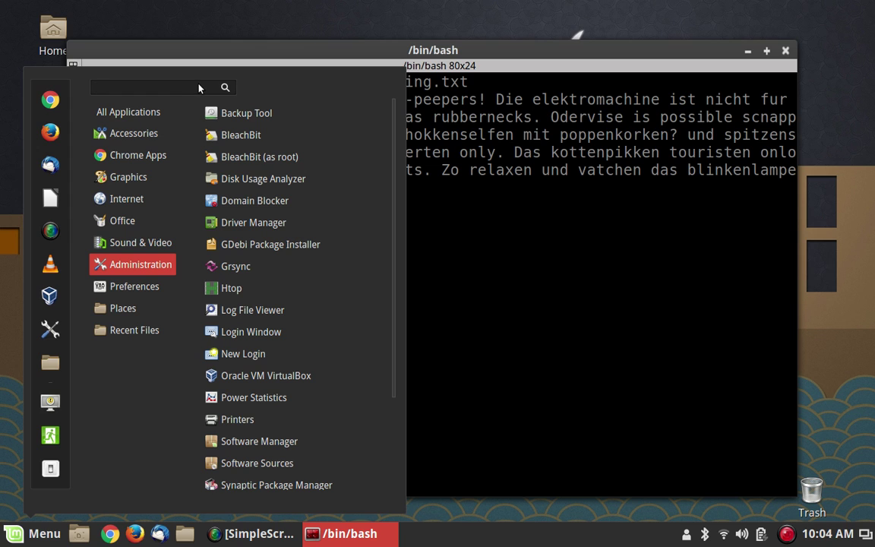
{"action": "type", "text": "gedit"}
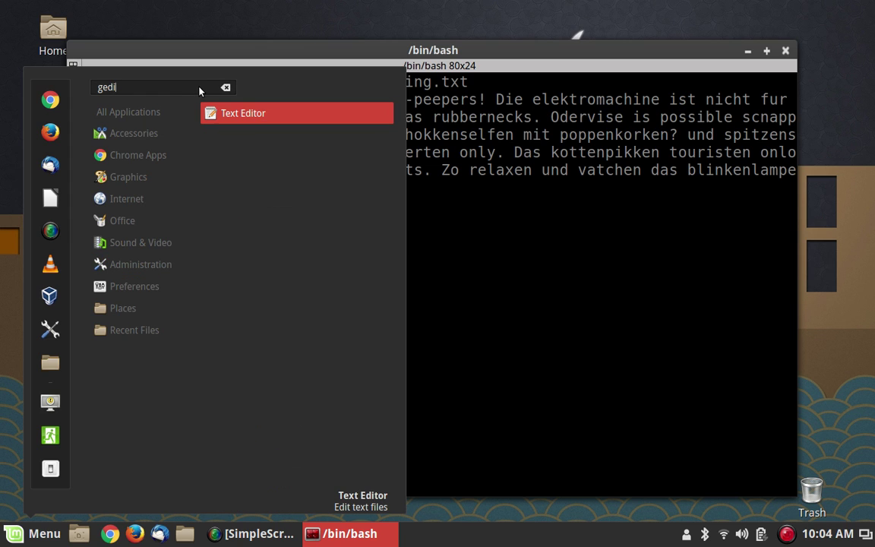
{"action": "right_click", "coordinate": [274, 118]}
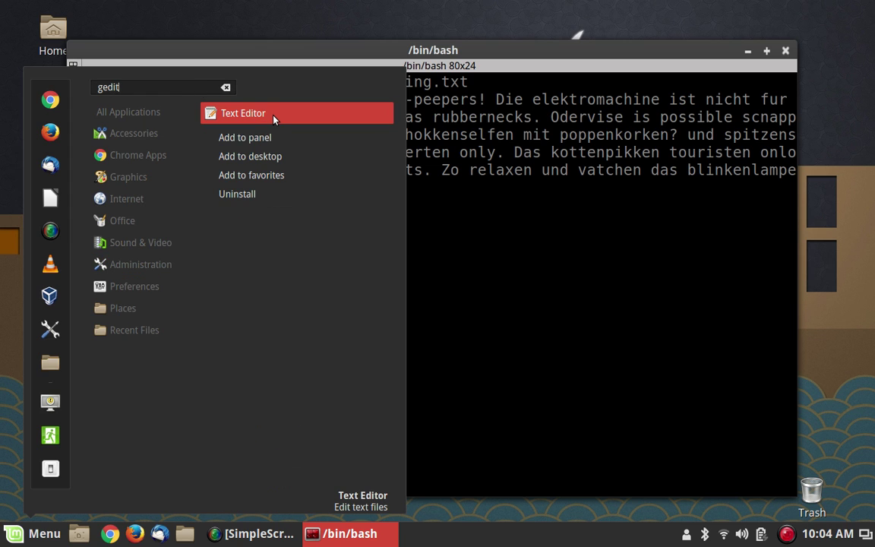
{"action": "left_click", "coordinate": [518, 266]}
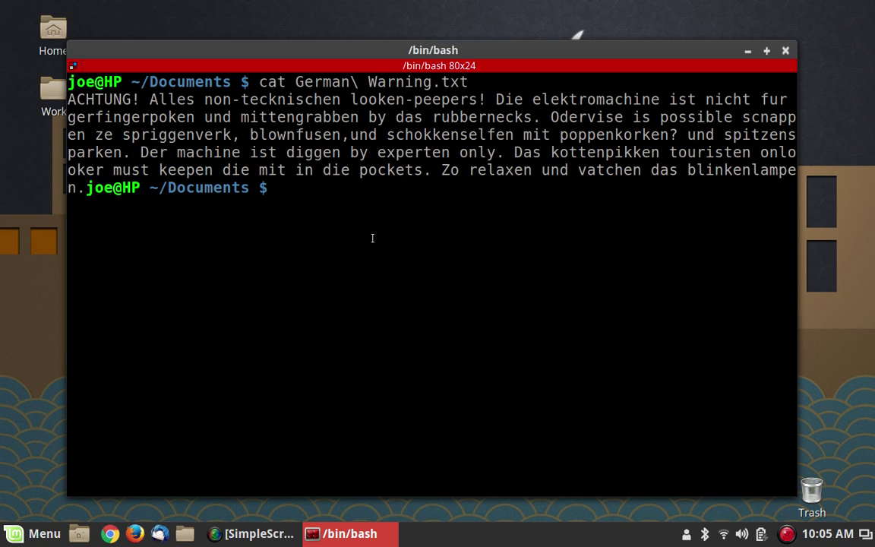
Open /etc/fstab in gedit with root privileges from the terminal using sudo gedit /etc/fstab.
{"action": "type", "text": "sudo gedit "}
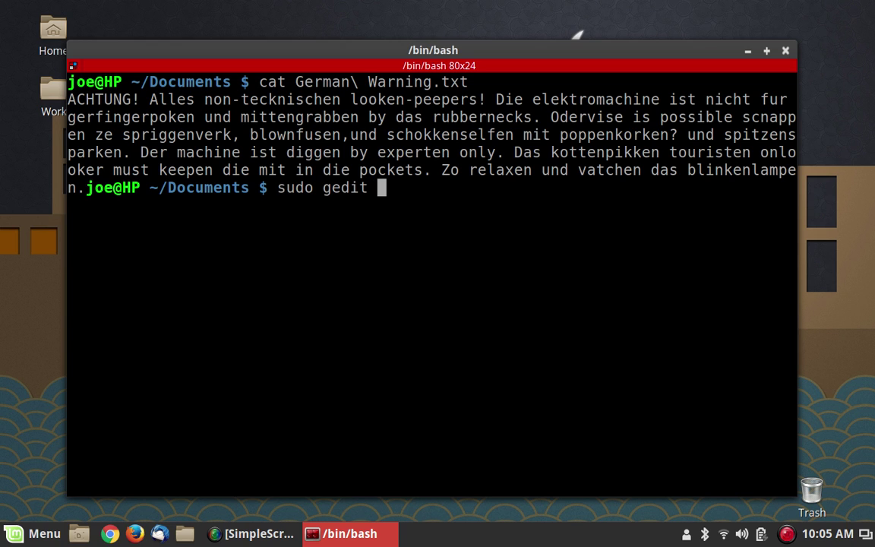
{"action": "type", "text": "/e"}
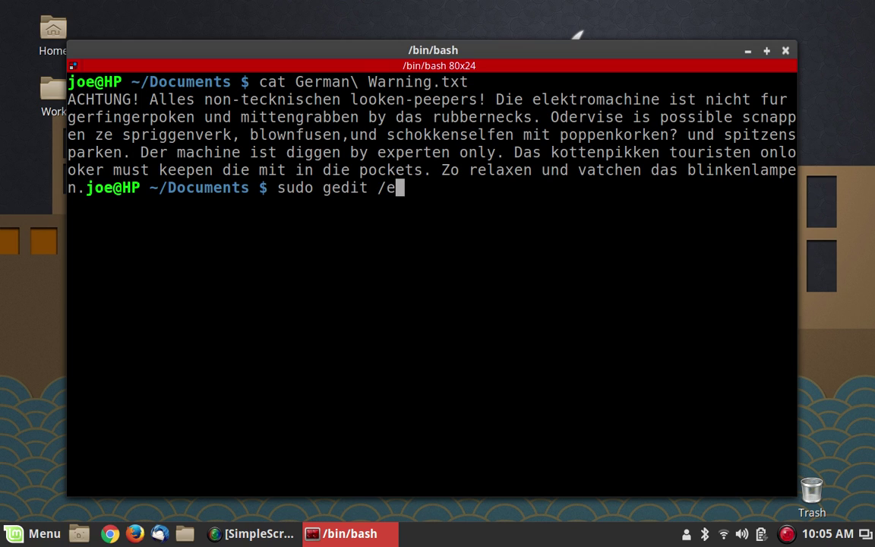
{"action": "type", "text": "tc/fstab"}
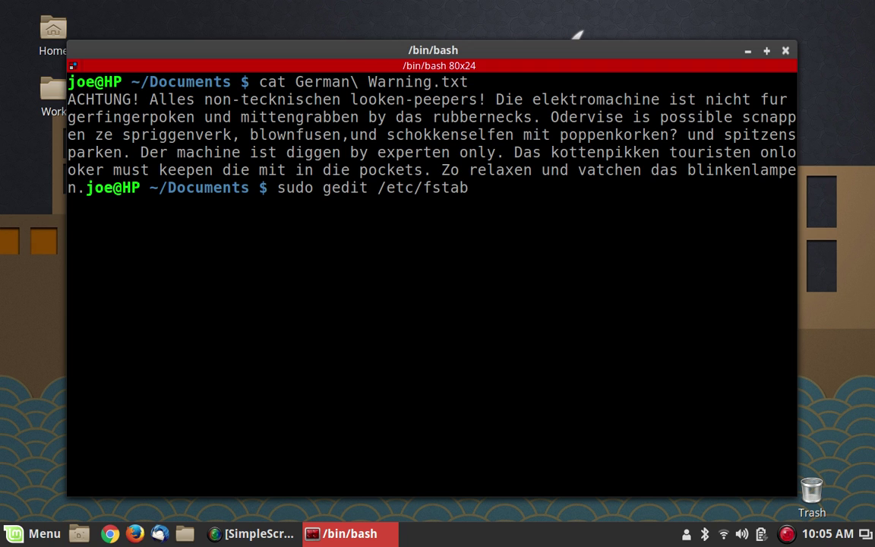
{"action": "key", "text": "Return"}
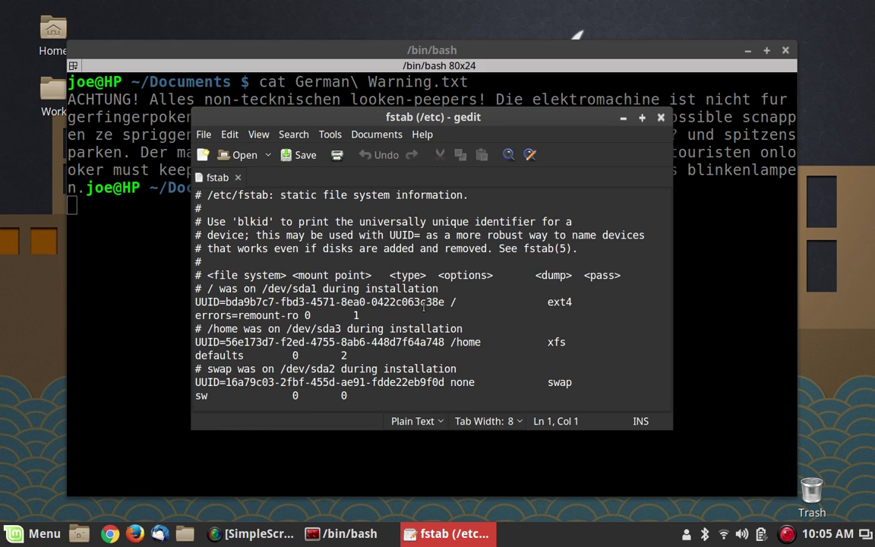
Check whether fstab can be saved in the root gedit session and close the editor.
{"action": "left_click", "coordinate": [203, 134]}
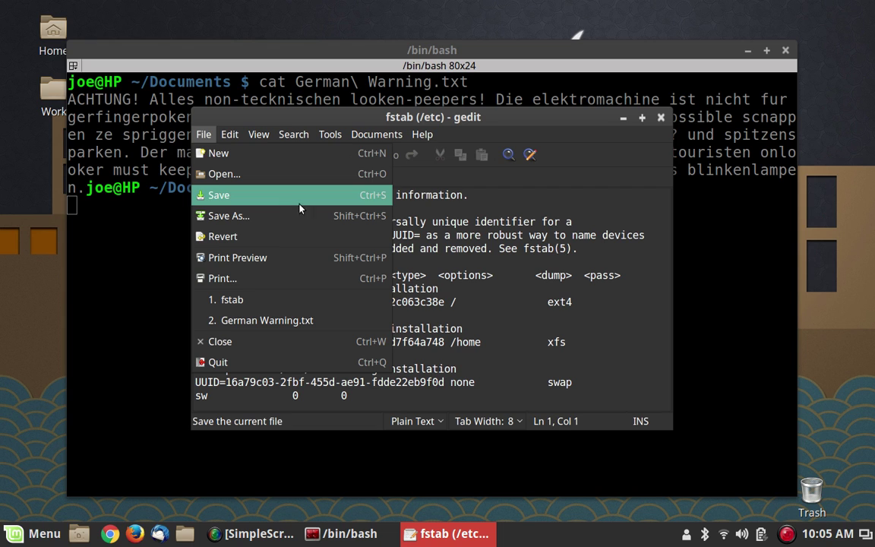
{"action": "left_click", "coordinate": [658, 120]}
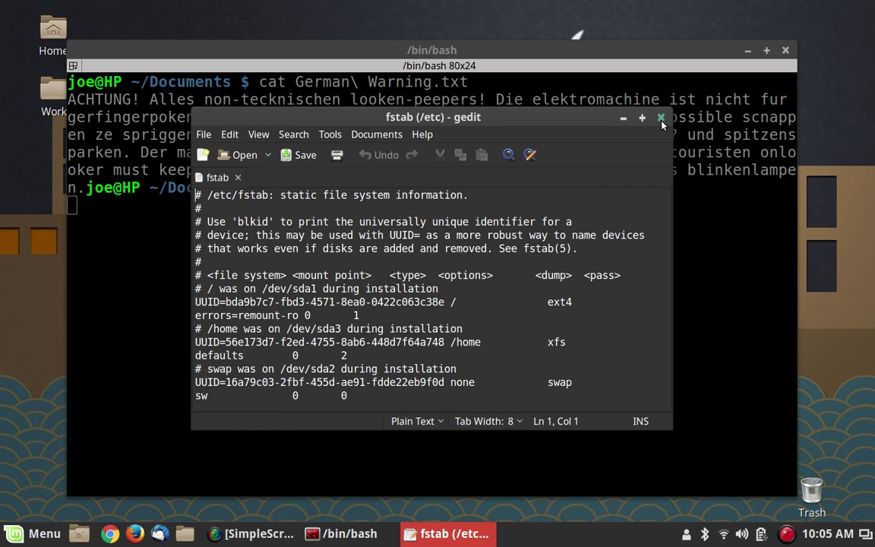
{"action": "left_click", "coordinate": [661, 117]}
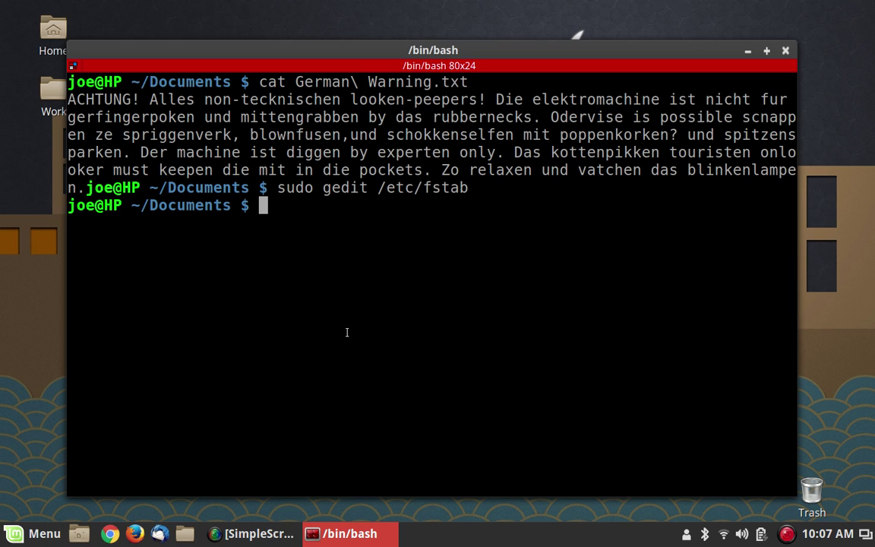
Open German Warning.txt in the nano editor from the terminal.
{"action": "type", "text": "nano"}
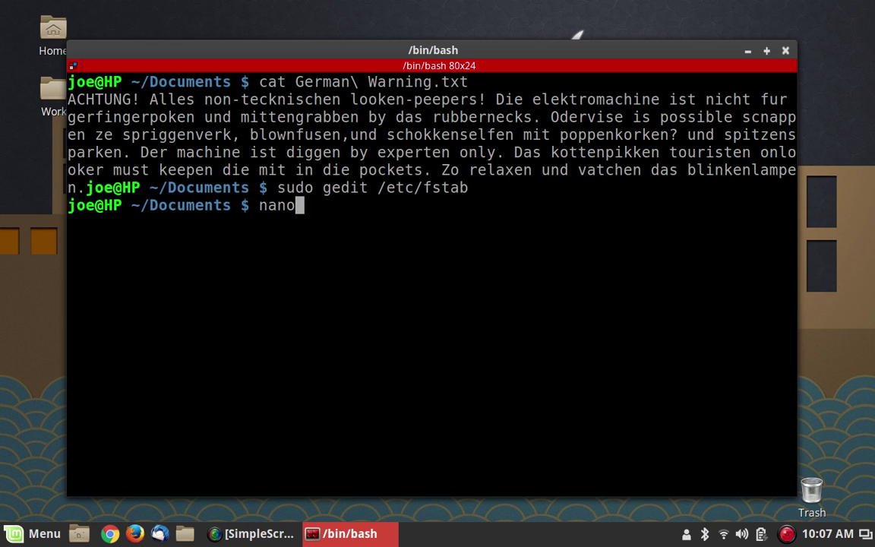
{"action": "type", "text": " German"}
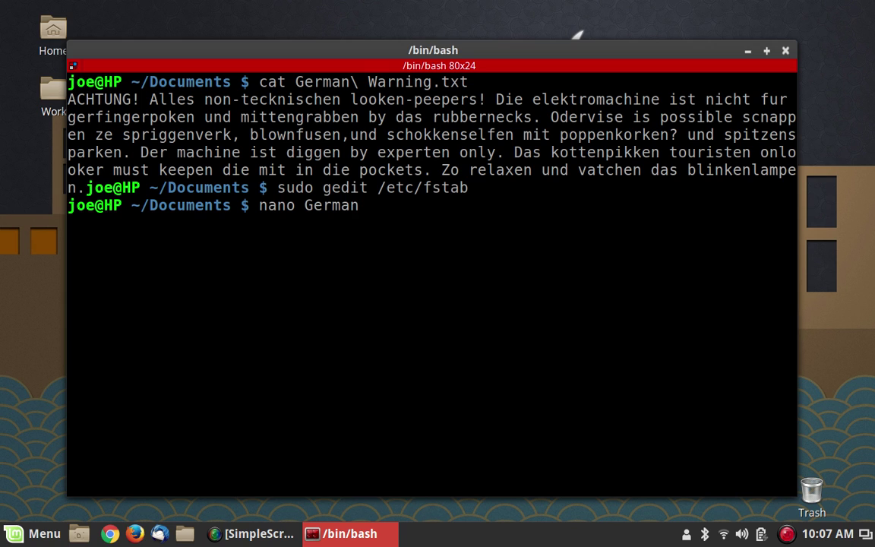
{"action": "key", "text": "Tab"}
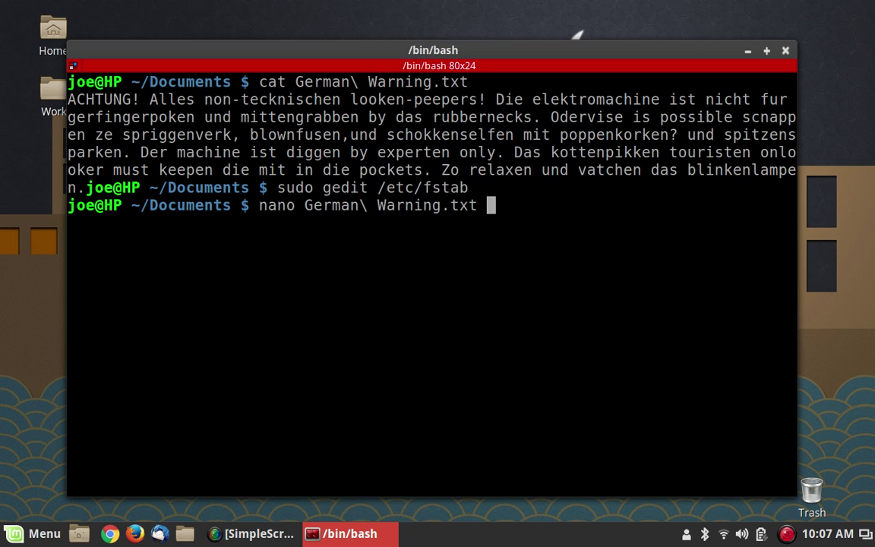
{"action": "key", "text": "Return"}
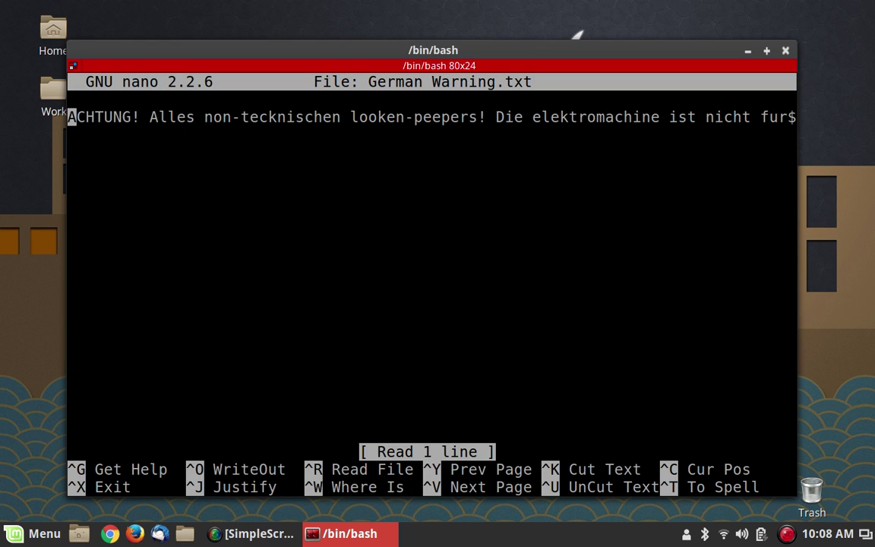
Read along the single long line of German Warning.txt from its beginning to the sentence about the touristen onlooker.
{"action": "key", "text": "Right"}
{"action": "key", "text": "Right"}
{"action": "key", "text": "Right"}
{"action": "key", "text": "Right"}
{"action": "key", "text": "Right"}
{"action": "key", "text": "Right"}
{"action": "key", "text": "Right"}
{"action": "key", "text": "Right"}
{"action": "key", "text": "Right"}
{"action": "key", "text": "Right"}
{"action": "key", "text": "Right"}
{"action": "key", "text": "Right"}
{"action": "key", "text": "Right"}
{"action": "key", "text": "Right"}
{"action": "key", "text": "Right"}
{"action": "key", "text": "Right"}
{"action": "key", "text": "Right"}
{"action": "key", "text": "Right"}
{"action": "key", "text": "Right"}
{"action": "key", "text": "Right"}
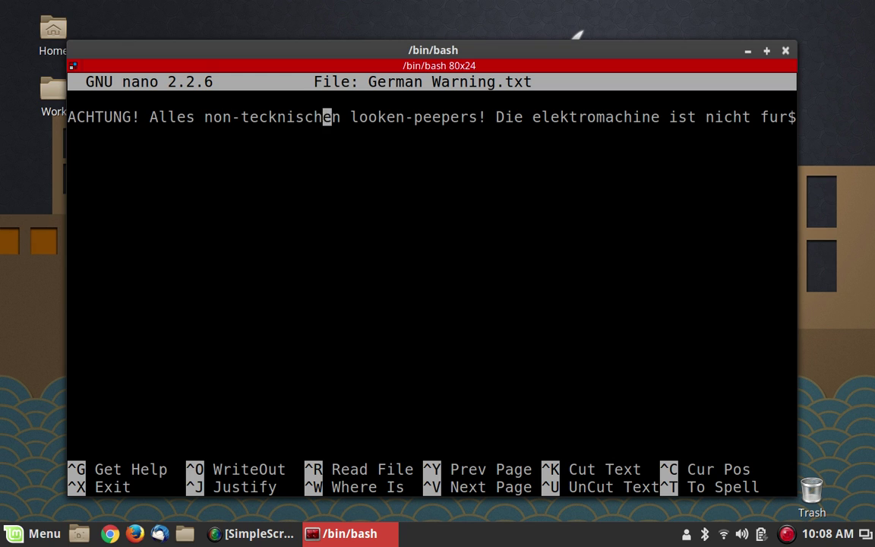
{"action": "key", "text": "Right"}
{"action": "key", "text": "Right"}
{"action": "key", "text": "Right"}
{"action": "key", "text": "Right"}
{"action": "key", "text": "Right"}
{"action": "key", "text": "Right"}
{"action": "key", "text": "Right"}
{"action": "key", "text": "Right"}
{"action": "key", "text": "Right"}
{"action": "key", "text": "Right"}
{"action": "key", "text": "Right"}
{"action": "key", "text": "Right"}
{"action": "key", "text": "Right"}
{"action": "key", "text": "Right"}
{"action": "key", "text": "Right"}
{"action": "key", "text": "Right"}
{"action": "key", "text": "Right"}
{"action": "key", "text": "Right"}
{"action": "key", "text": "Right"}
{"action": "key", "text": "Right"}
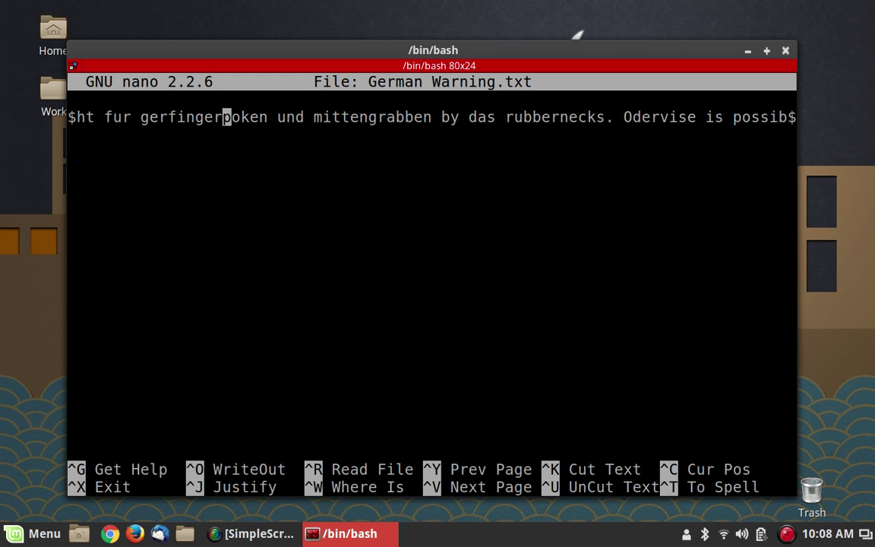
{"action": "key", "text": "Right"}
{"action": "key", "text": "Right"}
{"action": "key", "text": "Right"}
{"action": "key", "text": "Right"}
{"action": "key", "text": "Right"}
{"action": "key", "text": "Right"}
{"action": "key", "text": "Right"}
{"action": "key", "text": "Right"}
{"action": "key", "text": "Right"}
{"action": "key", "text": "Right"}
{"action": "key", "text": "Right"}
{"action": "key", "text": "Right"}
{"action": "key", "text": "Right"}
{"action": "key", "text": "Right"}
{"action": "key", "text": "Right"}
{"action": "key", "text": "Right"}
{"action": "key", "text": "Right"}
{"action": "key", "text": "Right"}
{"action": "key", "text": "Right"}
{"action": "key", "text": "Right"}
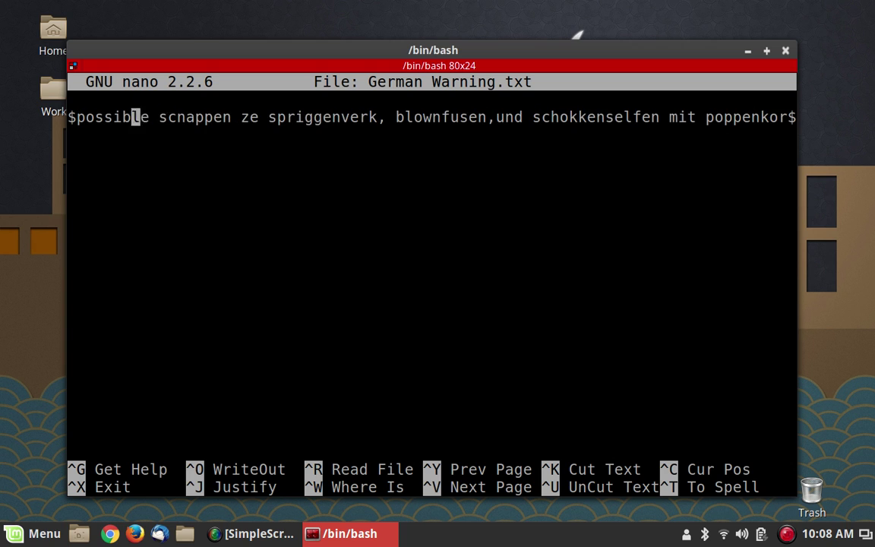
{"action": "key", "text": "Right"}
{"action": "key", "text": "Right"}
{"action": "key", "text": "Right"}
{"action": "key", "text": "Right"}
{"action": "key", "text": "Right"}
{"action": "key", "text": "Right"}
{"action": "key", "text": "Right"}
{"action": "key", "text": "Right"}
{"action": "key", "text": "Right"}
{"action": "key", "text": "Right"}
{"action": "key", "text": "Right"}
{"action": "key", "text": "Right"}
{"action": "key", "text": "Right"}
{"action": "key", "text": "Right"}
{"action": "key", "text": "Right"}
{"action": "key", "text": "Right"}
{"action": "key", "text": "Right"}
{"action": "key", "text": "Right"}
{"action": "key", "text": "Right"}
{"action": "key", "text": "Right"}
{"action": "key", "text": "Right"}
{"action": "key", "text": "Right"}
{"action": "key", "text": "Right"}
{"action": "key", "text": "Right"}
{"action": "key", "text": "Right"}
{"action": "key", "text": "Right"}
{"action": "key", "text": "Right"}
{"action": "key", "text": "Right"}
{"action": "key", "text": "Right"}
{"action": "key", "text": "Right"}
{"action": "key", "text": "Right"}
{"action": "key", "text": "Right"}
{"action": "key", "text": "Right"}
{"action": "key", "text": "Right"}
{"action": "key", "text": "Right"}
{"action": "key", "text": "Right"}
{"action": "key", "text": "Right"}
{"action": "key", "text": "Right"}
{"action": "key", "text": "Right"}
{"action": "key", "text": "Right"}
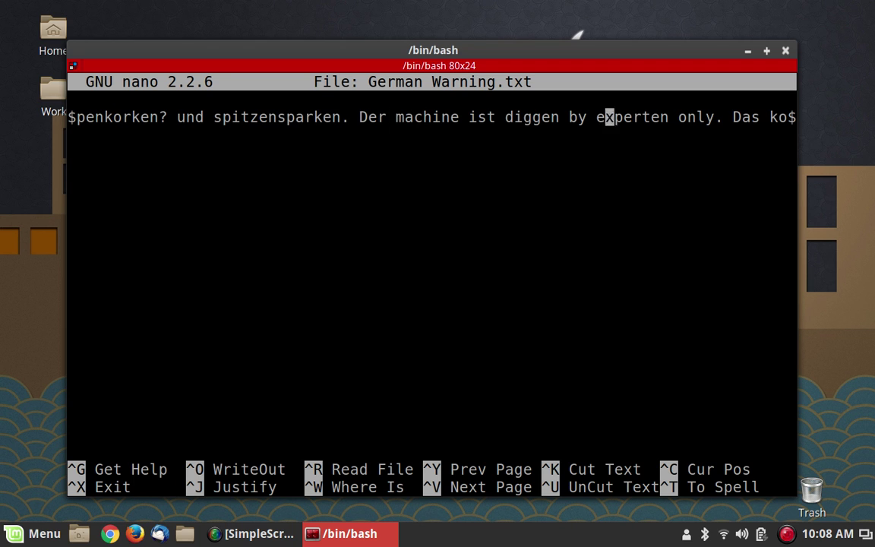
{"action": "key", "text": "Right"}
{"action": "key", "text": "Right"}
{"action": "key", "text": "Right"}
{"action": "key", "text": "Right"}
{"action": "key", "text": "Right"}
{"action": "key", "text": "Right"}
{"action": "key", "text": "Right"}
{"action": "key", "text": "Right"}
{"action": "key", "text": "Right"}
{"action": "key", "text": "Right"}
{"action": "key", "text": "Right"}
{"action": "key", "text": "Right"}
{"action": "key", "text": "Right"}
{"action": "key", "text": "Right"}
{"action": "key", "text": "Right"}
{"action": "key", "text": "Right"}
{"action": "key", "text": "Right"}
{"action": "key", "text": "Right"}
{"action": "key", "text": "Right"}
{"action": "key", "text": "Right"}
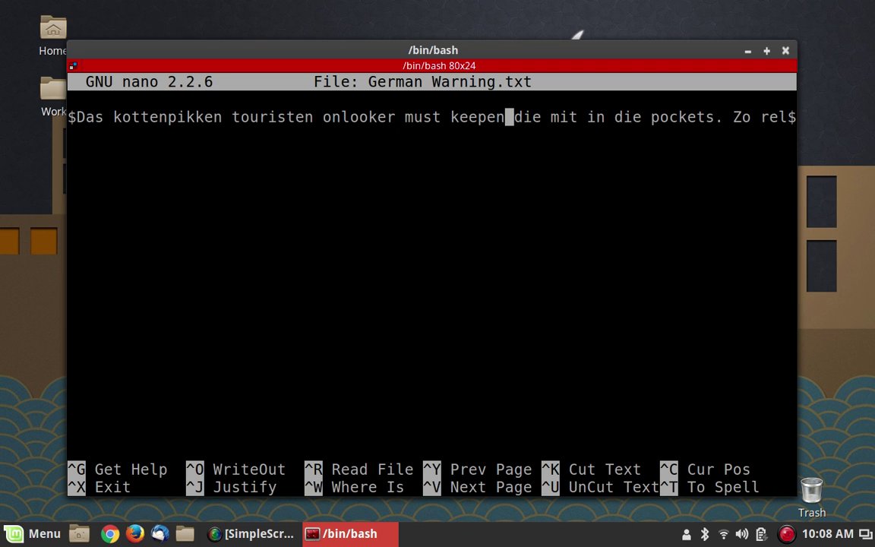
Read further along the long line of German Warning.txt in nano and move back through the text to ACHTUNG at its beginning.
{"action": "key", "text": "Right"}
{"action": "key", "text": "Right"}
{"action": "key", "text": "Right"}
{"action": "key", "text": "Right"}
{"action": "key", "text": "Right"}
{"action": "key", "text": "Right"}
{"action": "key", "text": "Right"}
{"action": "key", "text": "Right"}
{"action": "key", "text": "Right"}
{"action": "key", "text": "Right"}
{"action": "key", "text": "Right"}
{"action": "key", "text": "Right"}
{"action": "key", "text": "Right"}
{"action": "key", "text": "Right"}
{"action": "key", "text": "Right"}
{"action": "key", "text": "Left"}
{"action": "key", "text": "Left"}
{"action": "key", "text": "Left"}
{"action": "key", "text": "Left"}
{"action": "key", "text": "Left"}
{"action": "key", "text": "Left"}
{"action": "key", "text": "Left"}
{"action": "key", "text": "Left"}
{"action": "key", "text": "Left"}
{"action": "key", "text": "Left"}
{"action": "key", "text": "Left"}
{"action": "key", "text": "Left"}
{"action": "key", "text": "Left"}
{"action": "key", "text": "Left"}
{"action": "key", "text": "Left"}
{"action": "key", "text": "Left"}
{"action": "key", "text": "Left"}
{"action": "key", "text": "Left"}
{"action": "key", "text": "Left"}
{"action": "key", "text": "Left"}
{"action": "key", "text": "Left"}
{"action": "key", "text": "Left"}
{"action": "key", "text": "Left"}
{"action": "key", "text": "Left"}
{"action": "key", "text": "Left"}
{"action": "key", "text": "Left"}
{"action": "key", "text": "Left"}
{"action": "key", "text": "Left"}
{"action": "key", "text": "Left"}
{"action": "key", "text": "Left"}
{"action": "key", "text": "Left"}
{"action": "key", "text": "Left"}
{"action": "key", "text": "Left"}
{"action": "key", "text": "Left"}
{"action": "key", "text": "Left"}
{"action": "key", "text": "Left"}
{"action": "key", "text": "Left"}
{"action": "key", "text": "Left"}
{"action": "key", "text": "Left"}
{"action": "key", "text": "Left"}
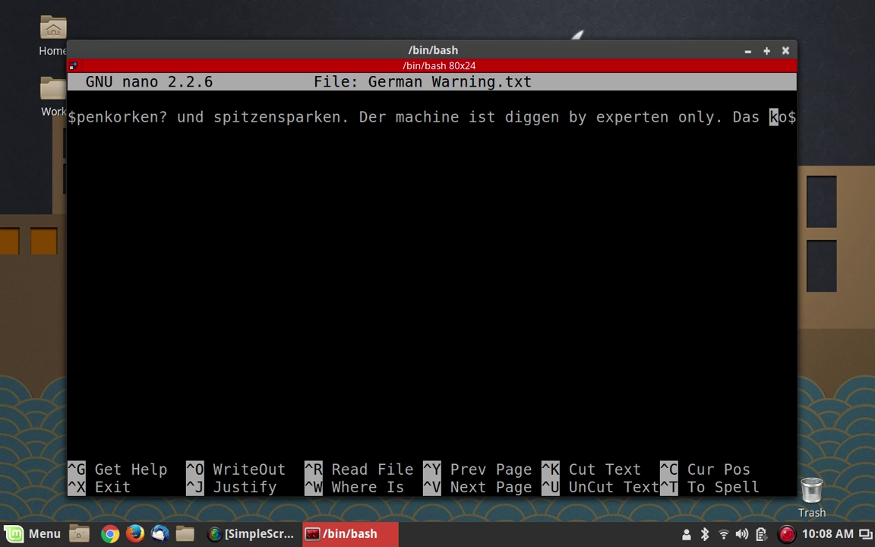
{"action": "key", "text": "Left"}
{"action": "key", "text": "Left"}
{"action": "key", "text": "Left"}
{"action": "key", "text": "Left"}
{"action": "key", "text": "Left"}
{"action": "key", "text": "Left"}
{"action": "key", "text": "Left"}
{"action": "key", "text": "Left"}
{"action": "key", "text": "Left"}
{"action": "key", "text": "Left"}
{"action": "key", "text": "Left"}
{"action": "key", "text": "Left"}
{"action": "key", "text": "Left"}
{"action": "key", "text": "Left"}
{"action": "key", "text": "Left"}
{"action": "key", "text": "Left"}
{"action": "key", "text": "Left"}
{"action": "key", "text": "Left"}
{"action": "key", "text": "Left"}
{"action": "key", "text": "Left"}
{"action": "key", "text": "Left"}
{"action": "key", "text": "Left"}
{"action": "key", "text": "Left"}
{"action": "key", "text": "Left"}
{"action": "key", "text": "Left"}
{"action": "key", "text": "Left"}
{"action": "key", "text": "Left"}
{"action": "key", "text": "Left"}
{"action": "key", "text": "Left"}
{"action": "key", "text": "Left"}
{"action": "key", "text": "Left"}
{"action": "key", "text": "Left"}
{"action": "key", "text": "Left"}
{"action": "key", "text": "Left"}
{"action": "key", "text": "Left"}
{"action": "key", "text": "Left"}
{"action": "key", "text": "Left"}
{"action": "key", "text": "Left"}
{"action": "key", "text": "Left"}
{"action": "key", "text": "Left"}
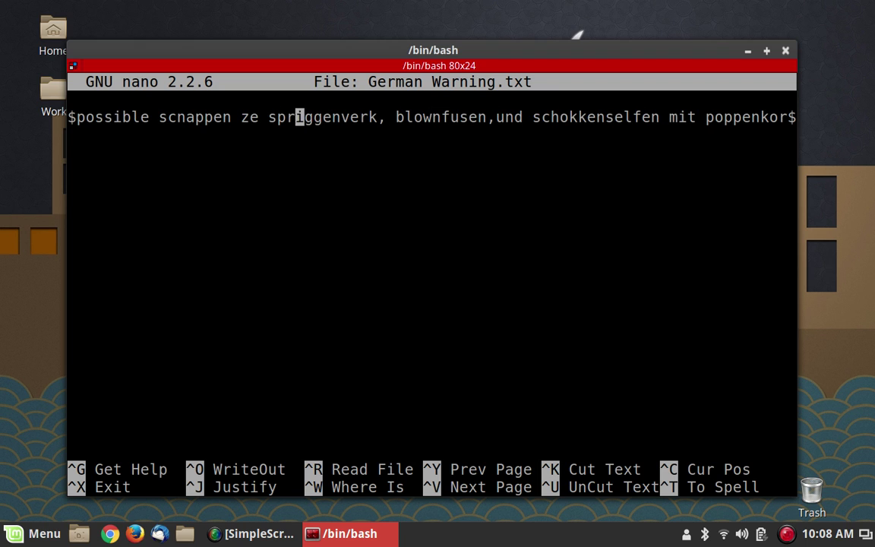
{"action": "key", "text": "Left"}
{"action": "key", "text": "Left"}
{"action": "key", "text": "Left"}
{"action": "key", "text": "Left"}
{"action": "key", "text": "Left"}
{"action": "key", "text": "Left"}
{"action": "key", "text": "Left"}
{"action": "key", "text": "Left"}
{"action": "key", "text": "Left"}
{"action": "key", "text": "Left"}
{"action": "key", "text": "Left"}
{"action": "key", "text": "Left"}
{"action": "key", "text": "Left"}
{"action": "key", "text": "Left"}
{"action": "key", "text": "Left"}
{"action": "key", "text": "Left"}
{"action": "key", "text": "Left"}
{"action": "key", "text": "Left"}
{"action": "key", "text": "Left"}
{"action": "key", "text": "Left"}
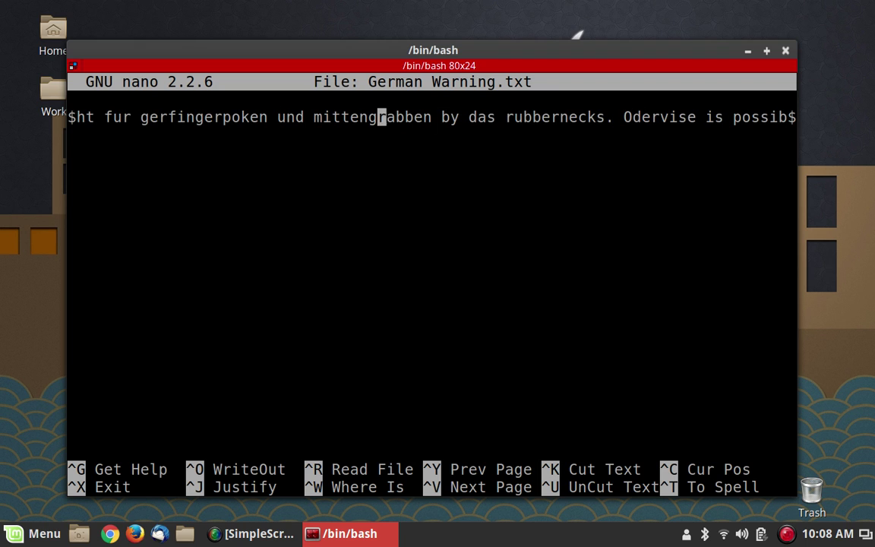
{"action": "key", "text": "Left"}
{"action": "key", "text": "Left"}
{"action": "key", "text": "Left"}
{"action": "key", "text": "Left"}
{"action": "key", "text": "Left"}
{"action": "key", "text": "Left"}
{"action": "key", "text": "Left"}
{"action": "key", "text": "Left"}
{"action": "key", "text": "Left"}
{"action": "key", "text": "Left"}
{"action": "key", "text": "Left"}
{"action": "key", "text": "Left"}
{"action": "key", "text": "Left"}
{"action": "key", "text": "Left"}
{"action": "key", "text": "Left"}
{"action": "key", "text": "Left"}
{"action": "key", "text": "Left"}
{"action": "key", "text": "Left"}
{"action": "key", "text": "Left"}
{"action": "key", "text": "Left"}
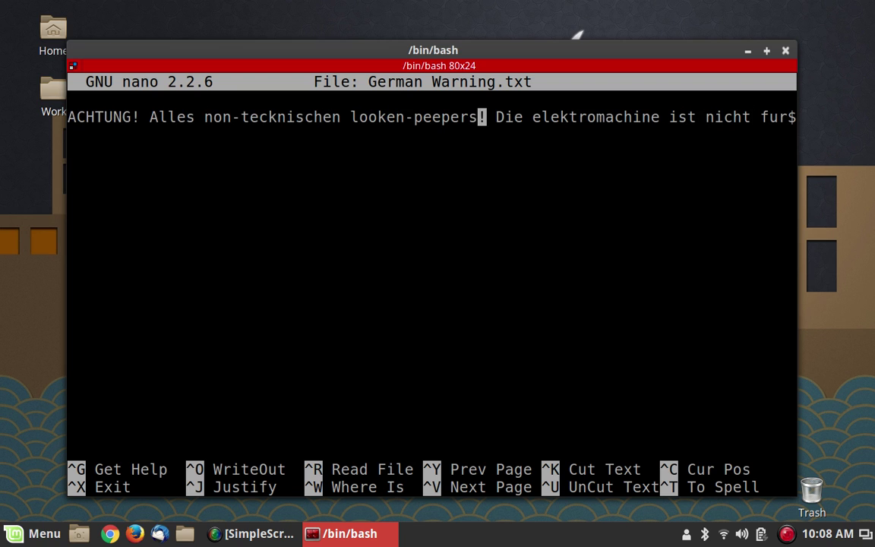
{"action": "key", "text": "Left"}
{"action": "key", "text": "Left"}
{"action": "key", "text": "Left"}
{"action": "key", "text": "Left"}
{"action": "key", "text": "Left"}
{"action": "key", "text": "Left"}
{"action": "key", "text": "Left"}
{"action": "key", "text": "Left"}
{"action": "key", "text": "Left"}
{"action": "key", "text": "Left"}
{"action": "key", "text": "Left"}
{"action": "key", "text": "Left"}
{"action": "key", "text": "Left"}
{"action": "key", "text": "Left"}
{"action": "key", "text": "Left"}
{"action": "key", "text": "Left"}
{"action": "key", "text": "Left"}
{"action": "key", "text": "Left"}
{"action": "key", "text": "Left"}
{"action": "key", "text": "Left"}
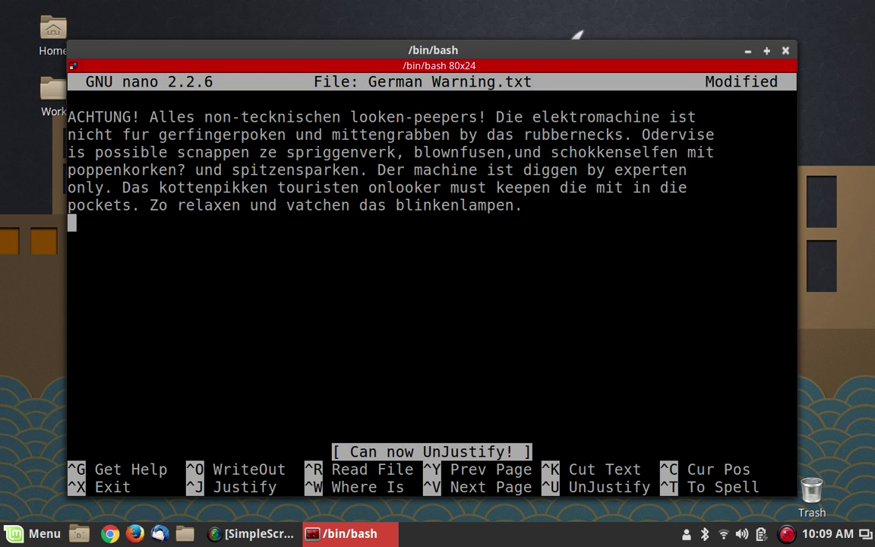
Save the justified text under the existing file name German Warning.txt and exit nano.
{"action": "key", "text": "ctrl+o"}
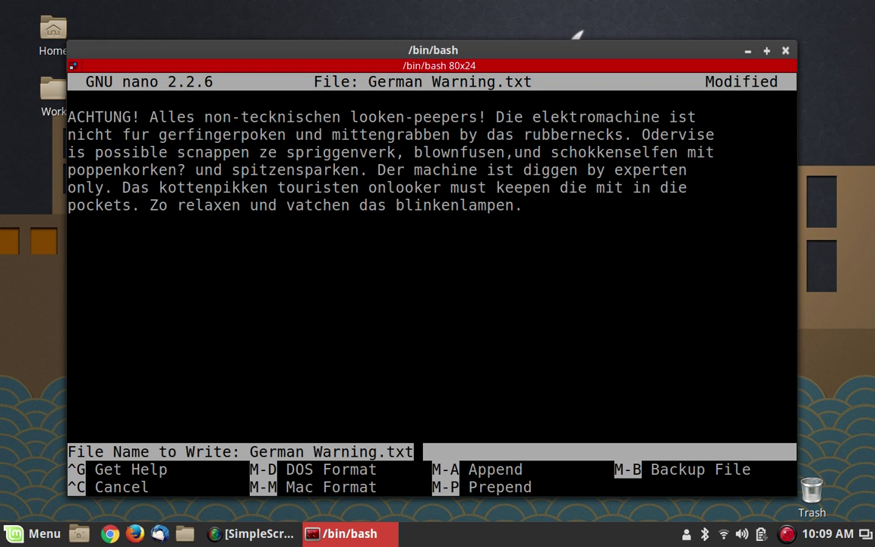
{"action": "key", "text": "Return"}
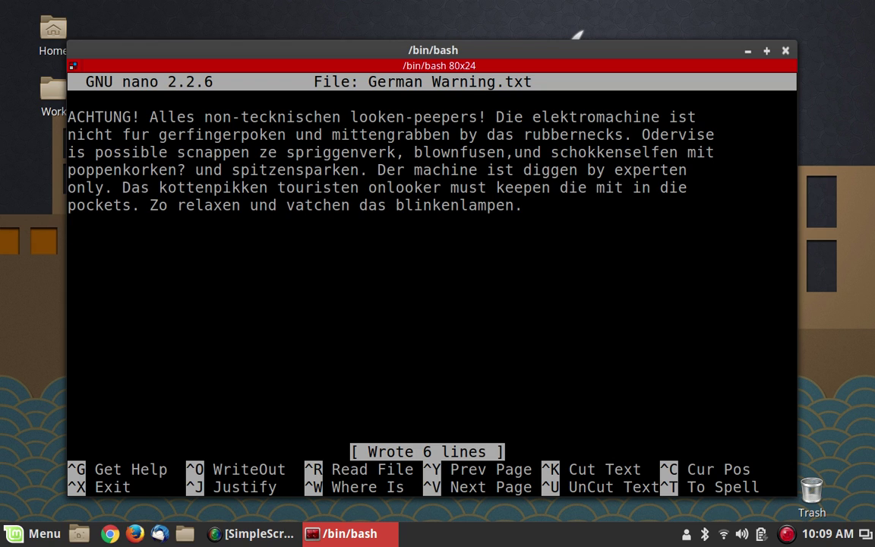
{"action": "key", "text": "ctrl+x"}
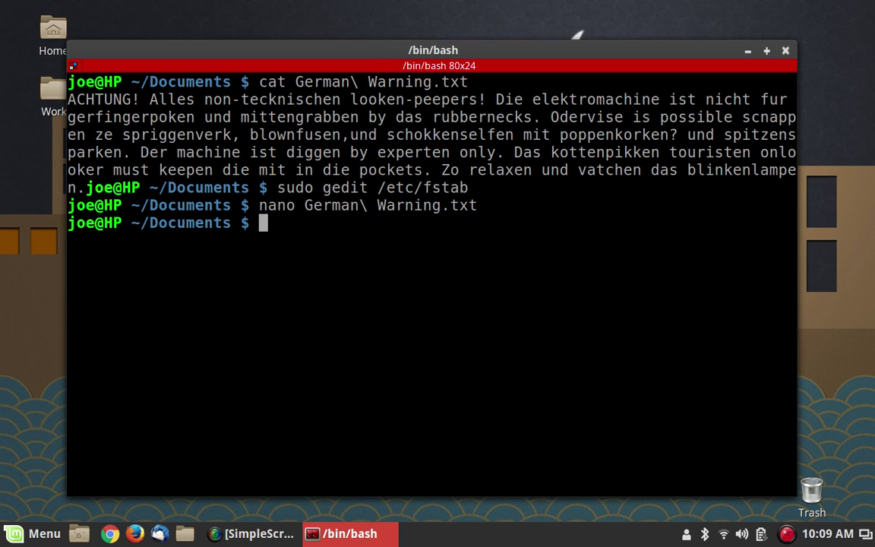
Print the contents of German Warning.txt in the terminal with cat.
{"action": "type", "text": "cat"}
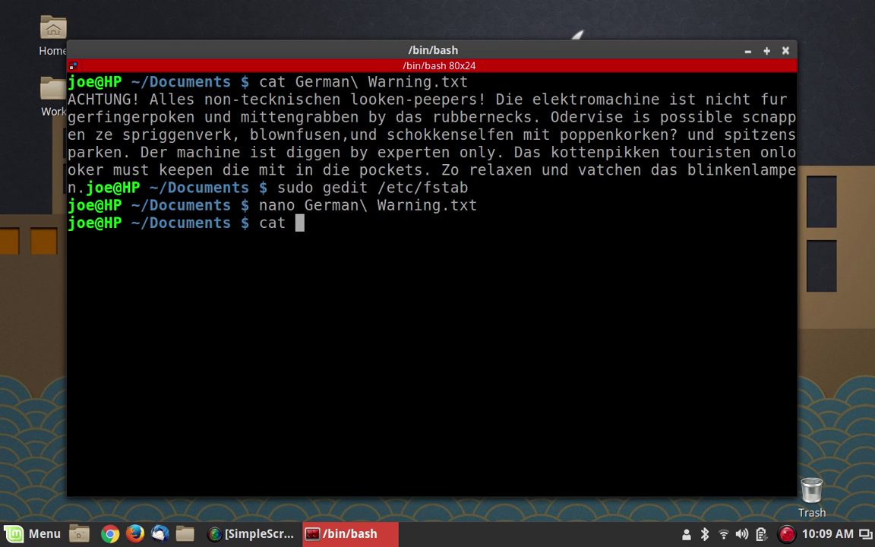
{"action": "type", "text": " German"}
{"action": "key", "text": "Tab"}
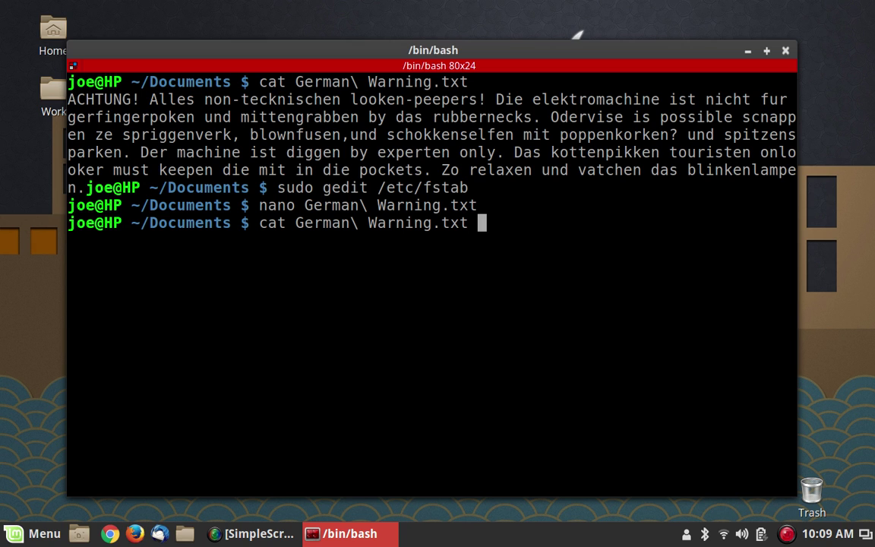
{"action": "key", "text": "Return"}
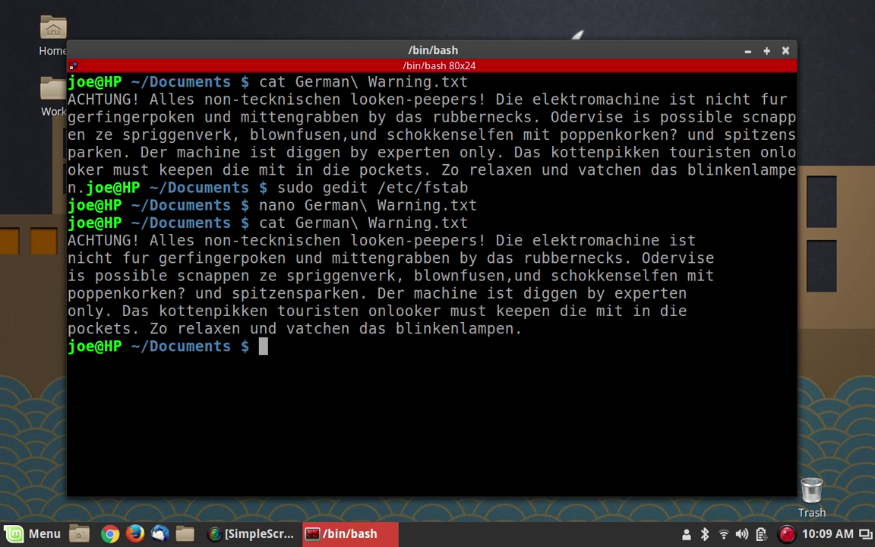
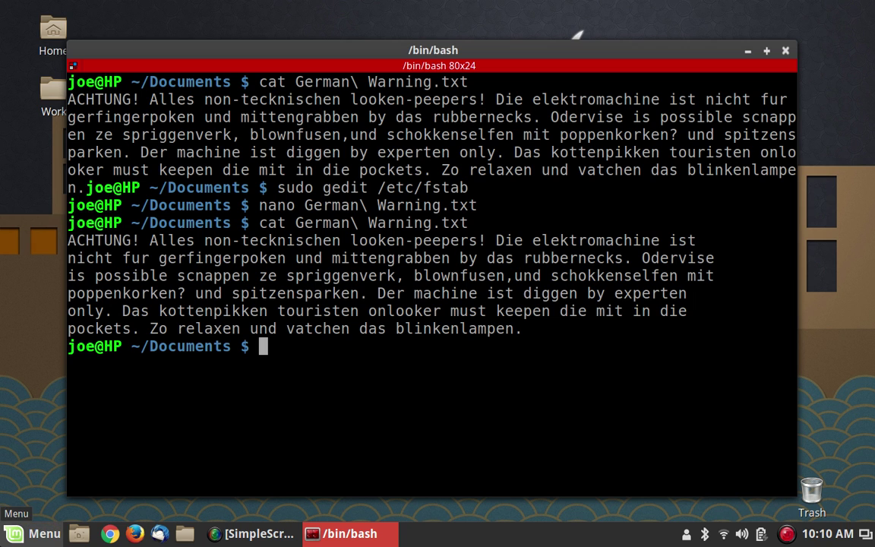
Launch LibreOffice and open the recent file German Warning in Writer.
{"action": "left_click", "coordinate": [31, 534]}
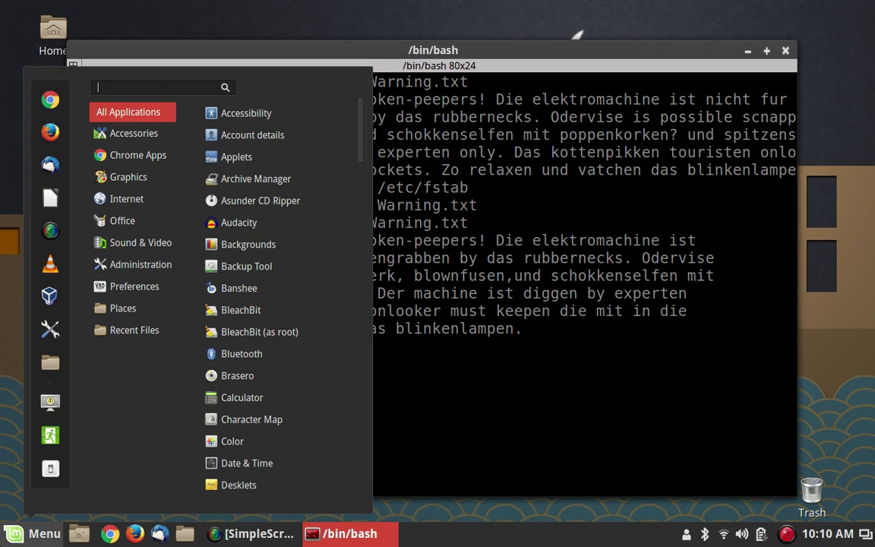
{"action": "left_click", "coordinate": [47, 198]}
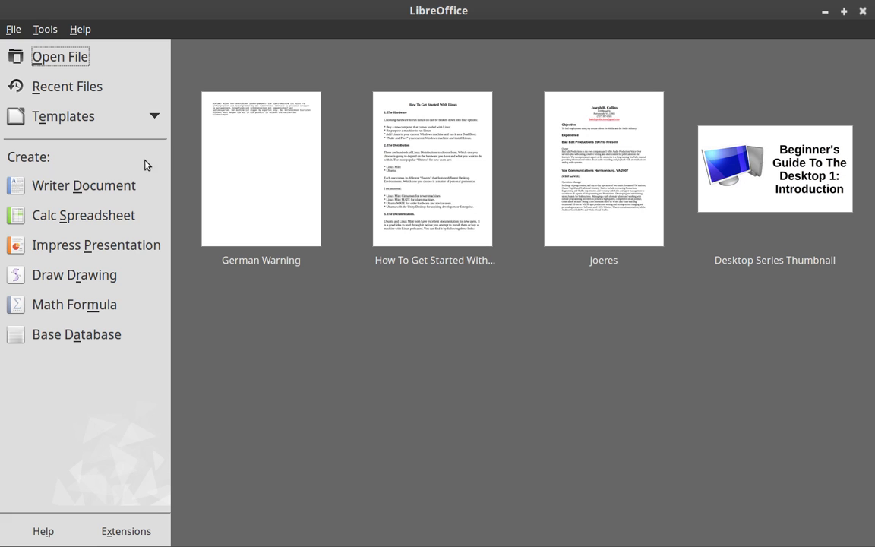
{"action": "left_click", "coordinate": [269, 148]}
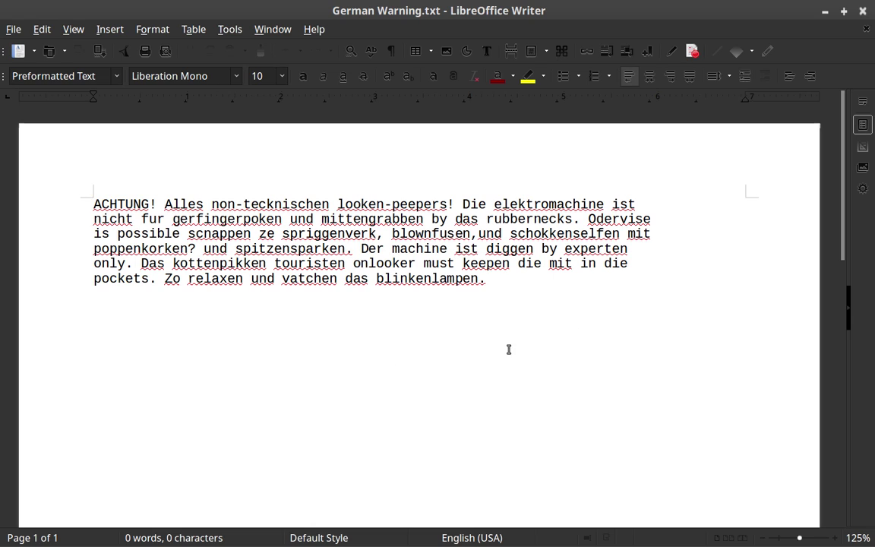
Copy the entire ACHTUNG paragraph of German Warning.txt to the clipboard.
{"action": "left_click_drag", "start_coordinate": [381, 279], "coordinate": [546, 282]}
{"action": "key", "text": "Right"}
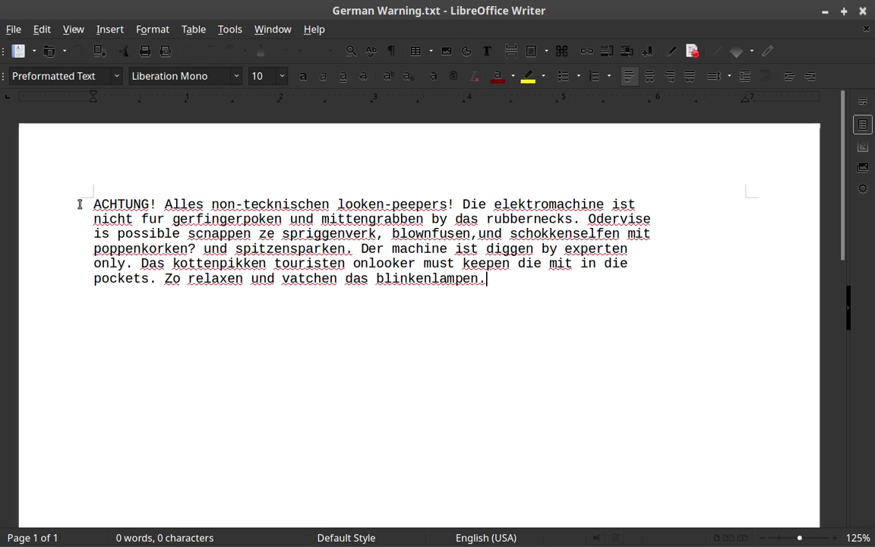
{"action": "left_click_drag", "start_coordinate": [84, 204], "coordinate": [421, 386]}
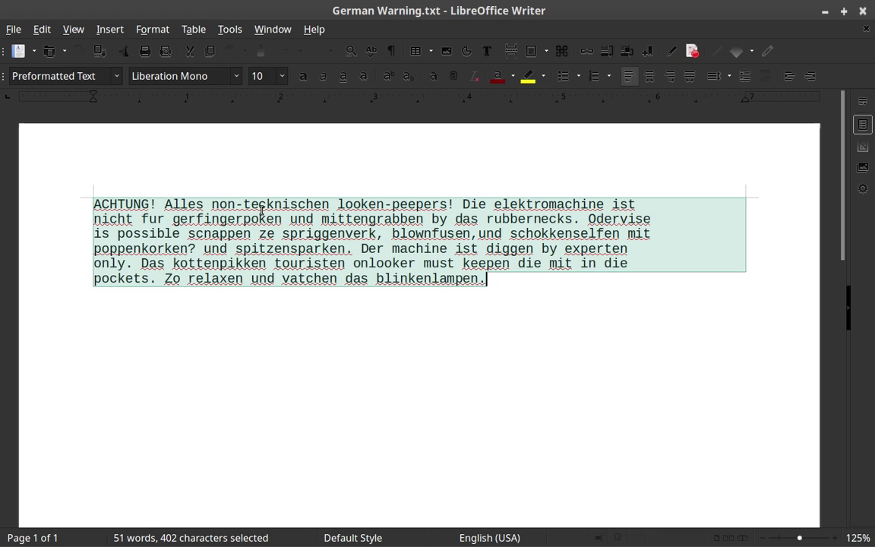
{"action": "right_click", "coordinate": [357, 224]}
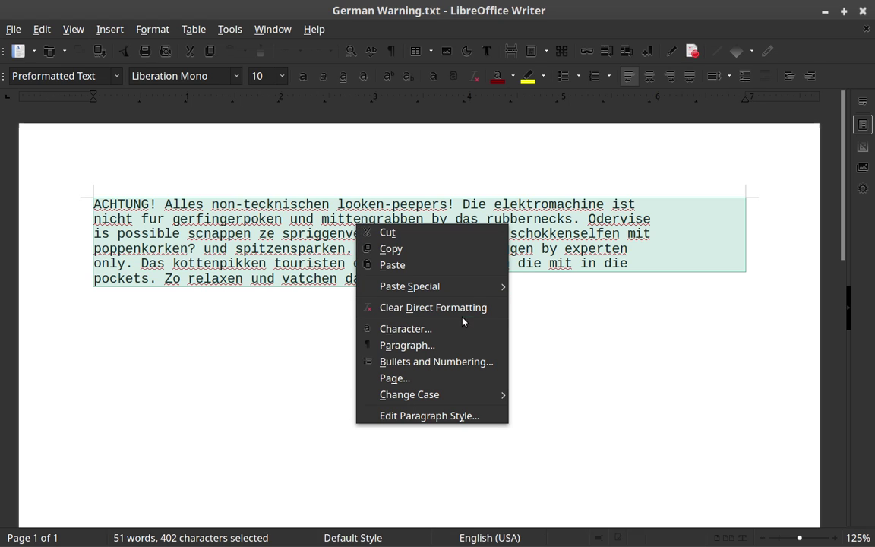
{"action": "left_click", "coordinate": [445, 249]}
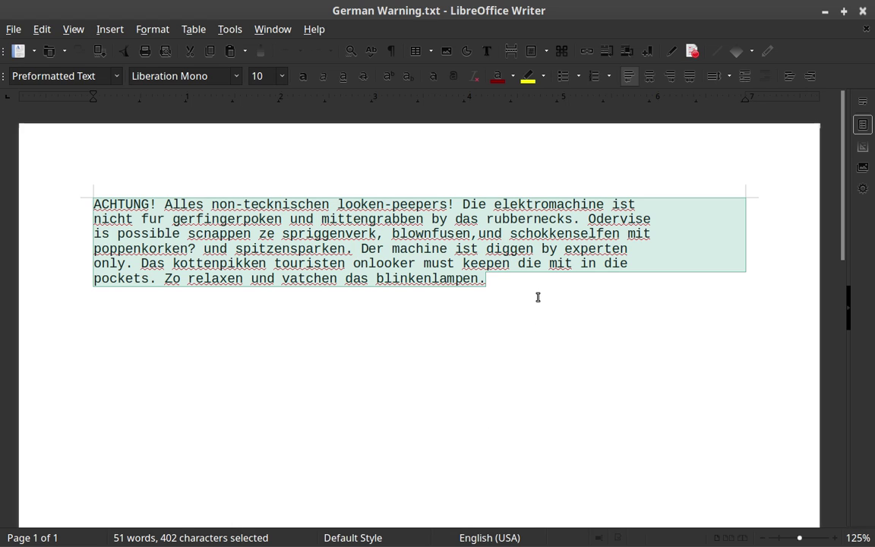
Paste a second copy of the ACHTUNG paragraph below the original, separated by one blank line.
{"action": "left_click", "coordinate": [543, 291]}
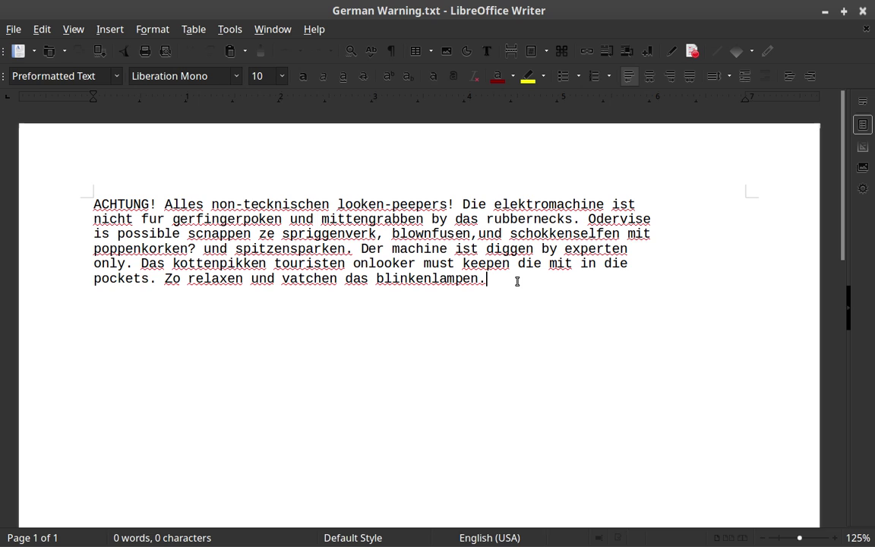
{"action": "key", "text": "Return"}
{"action": "key", "text": "Return"}
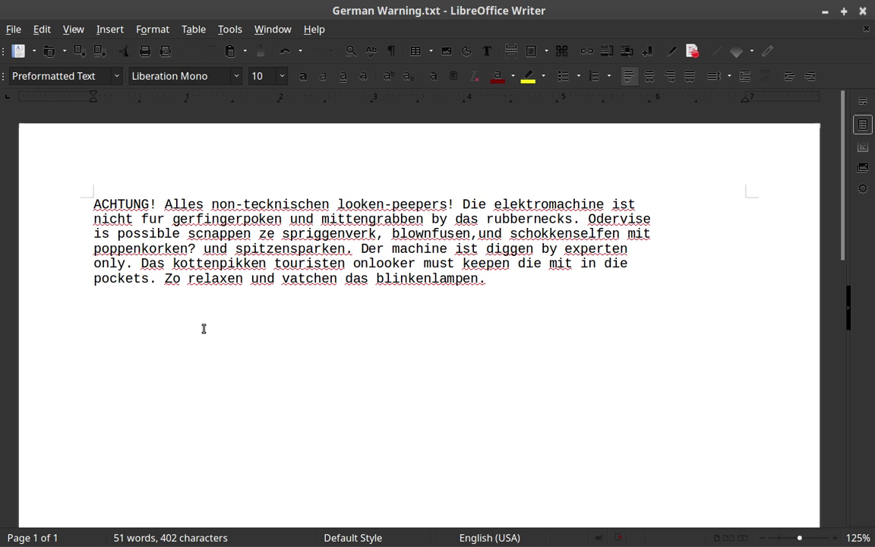
{"action": "right_click", "coordinate": [218, 310]}
{"action": "left_click", "coordinate": [298, 349]}
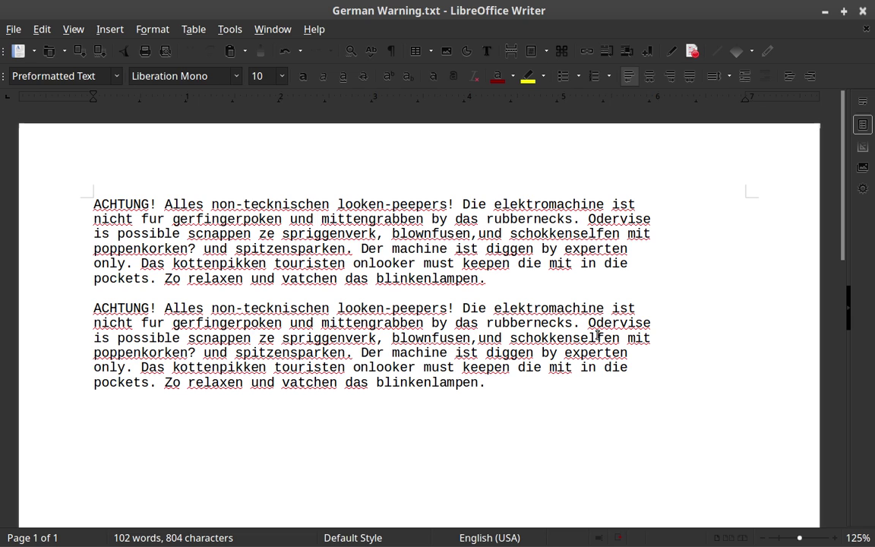
Open the gedit text editor and paste the copied ACHTUNG paragraph into the empty untitled document.
{"action": "key", "text": "super"}
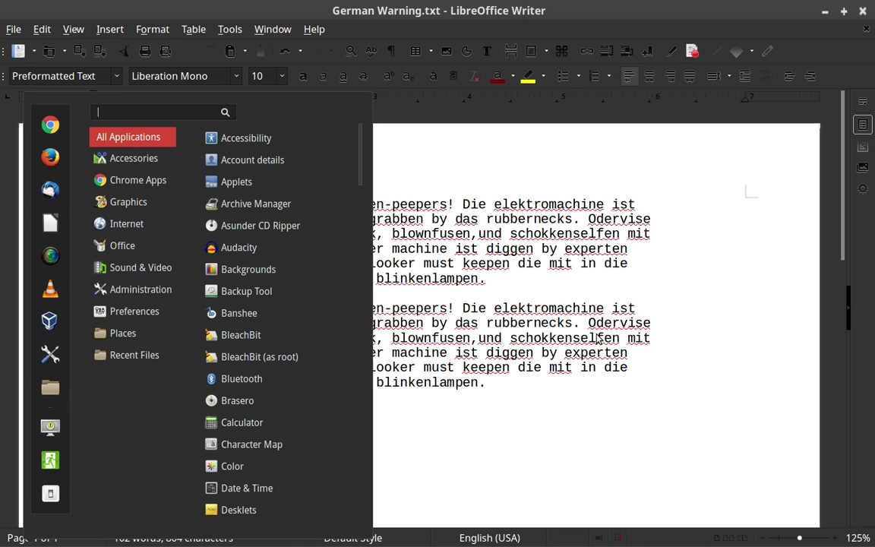
{"action": "type", "text": "gedit"}
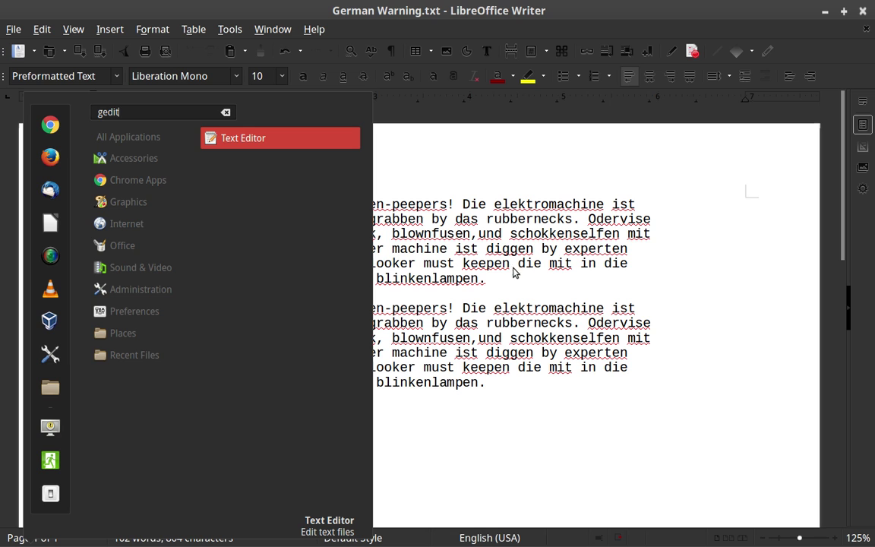
{"action": "left_click", "coordinate": [319, 138]}
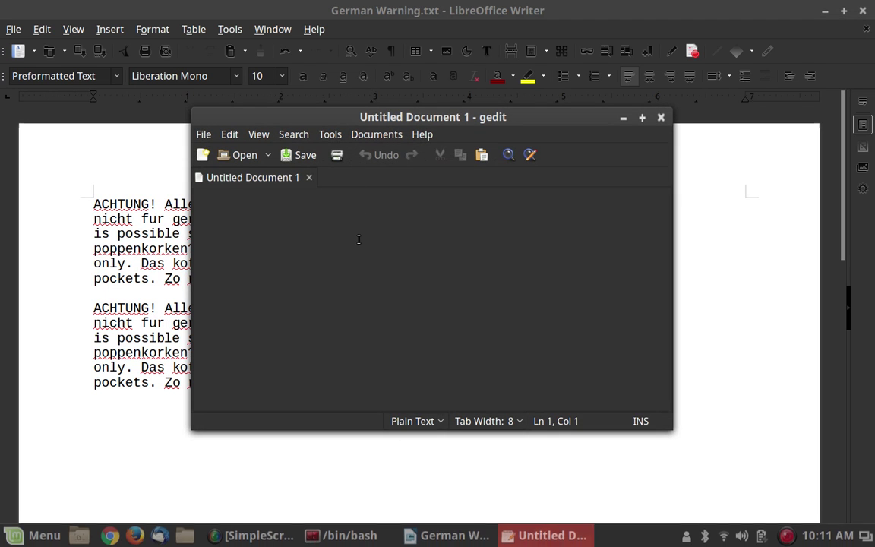
{"action": "right_click", "coordinate": [289, 216]}
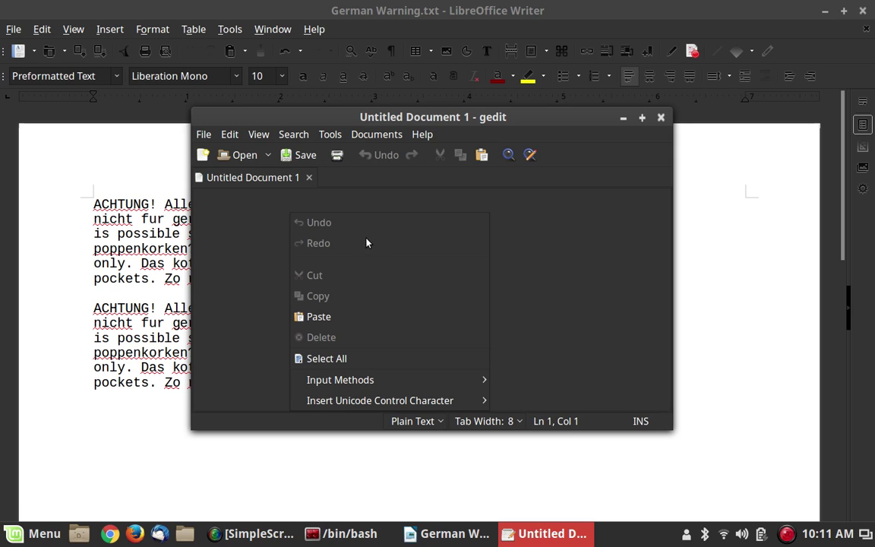
{"action": "left_click", "coordinate": [366, 318]}
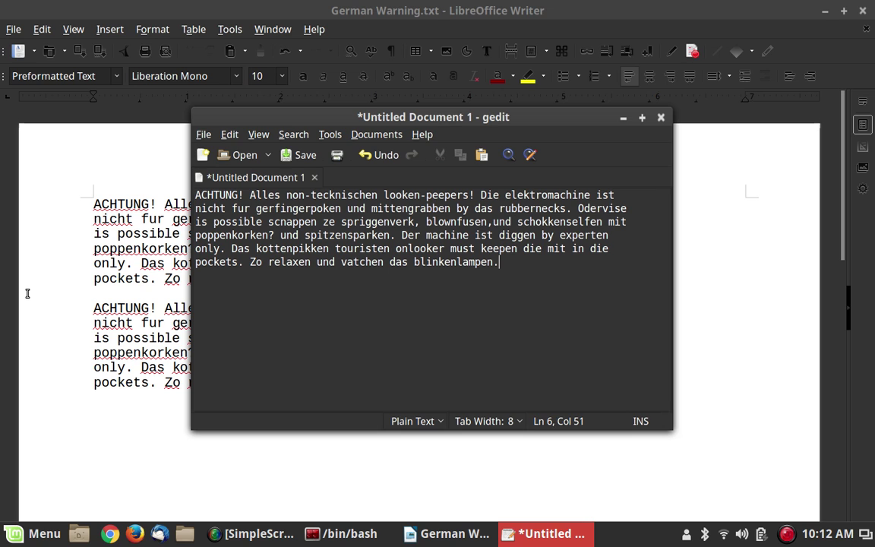
Paste the copied paragraph into an empty nano buffer in a new terminal window, and close that window.
{"action": "key", "text": "ctrl+alt+t"}
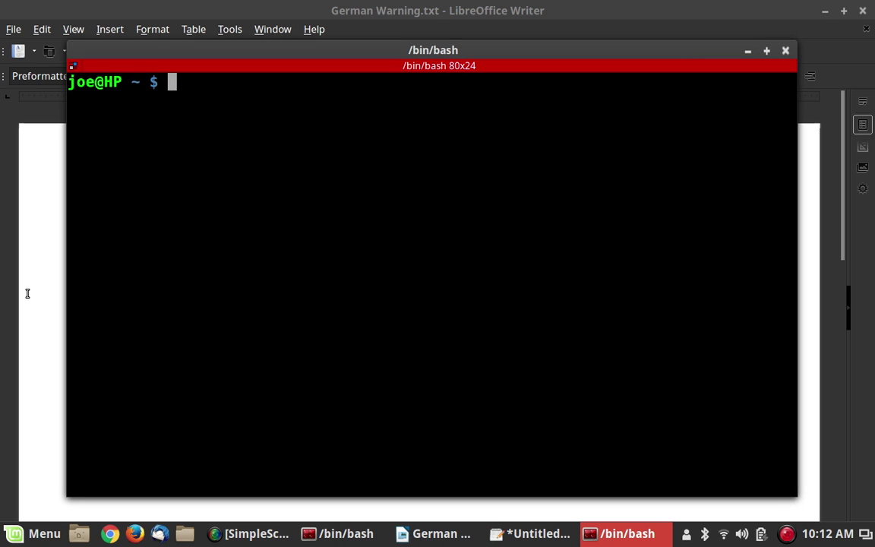
{"action": "type", "text": "nano"}
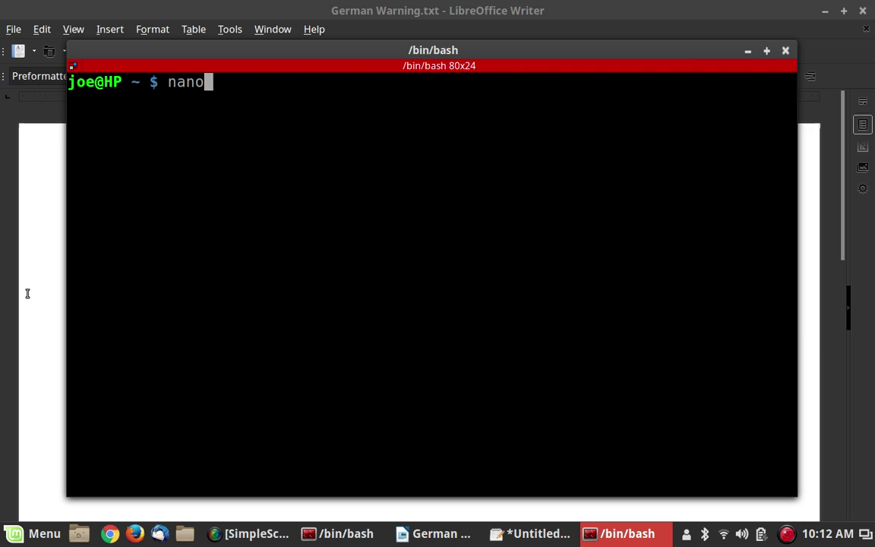
{"action": "key", "text": "Return"}
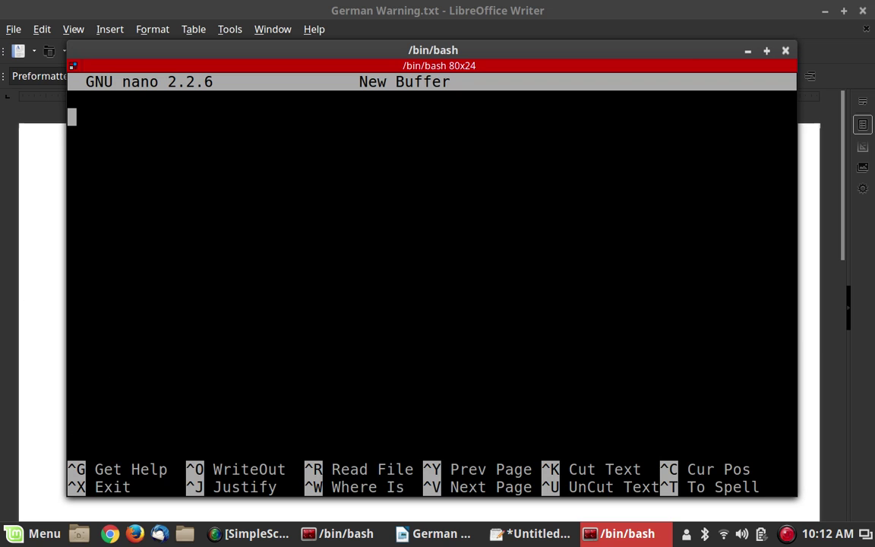
{"action": "right_click", "coordinate": [205, 112]}
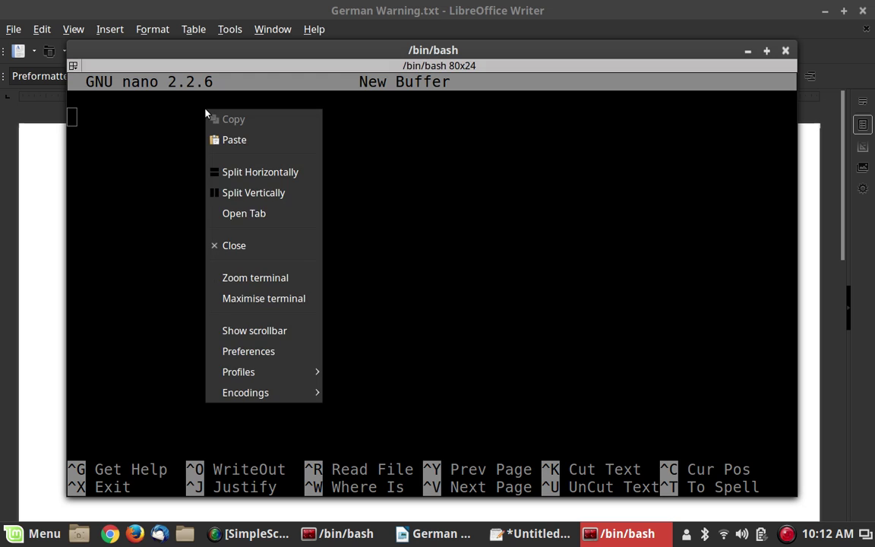
{"action": "left_click", "coordinate": [288, 140]}
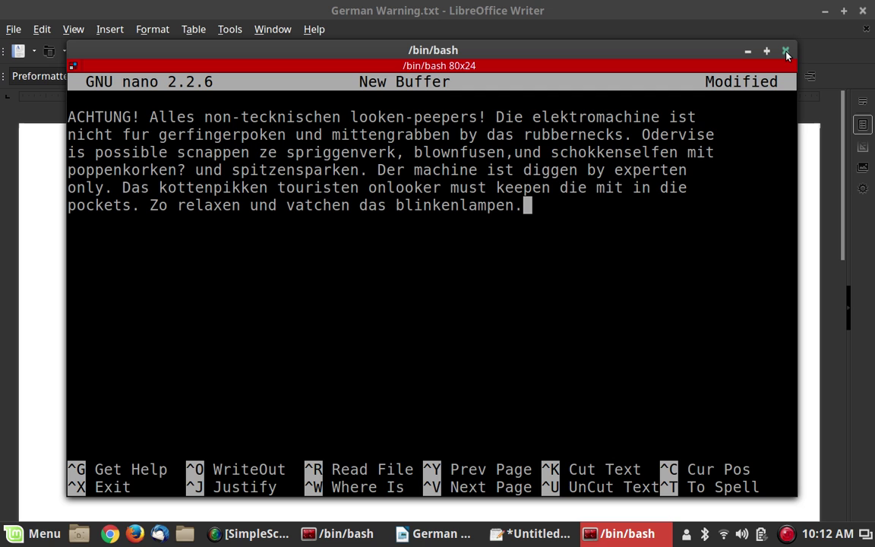
{"action": "left_click", "coordinate": [785, 51]}
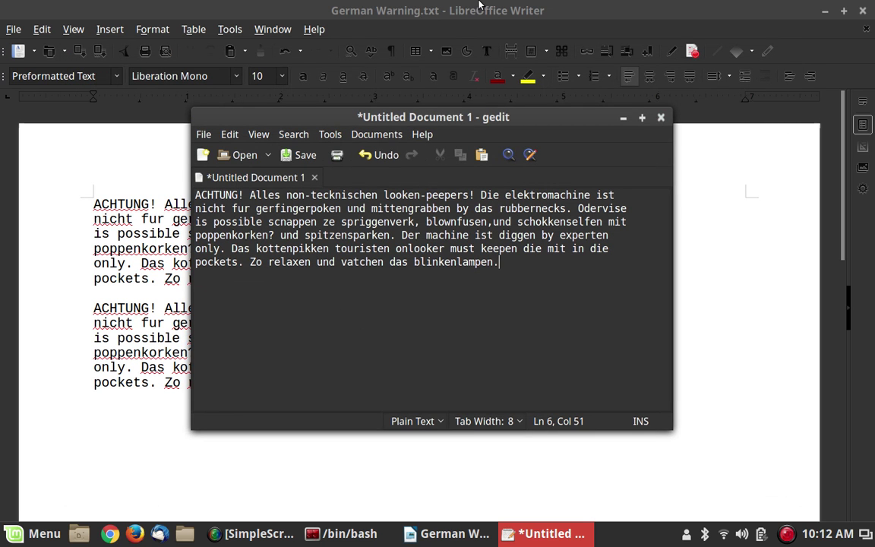
Switch back to LibreOffice Writer and cut the second copy of the ACHTUNG paragraph.
{"action": "left_click", "coordinate": [416, 5]}
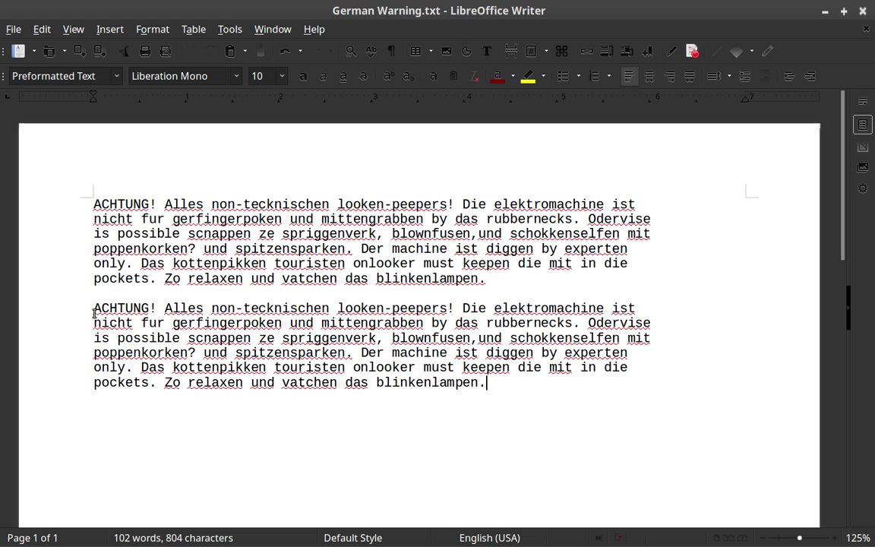
{"action": "left_click_drag", "start_coordinate": [93, 308], "coordinate": [709, 417]}
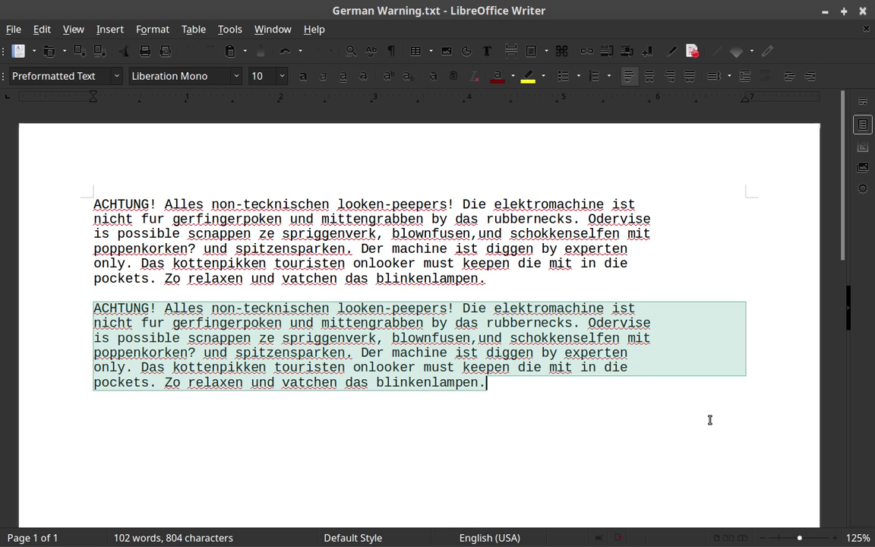
{"action": "right_click", "coordinate": [440, 341]}
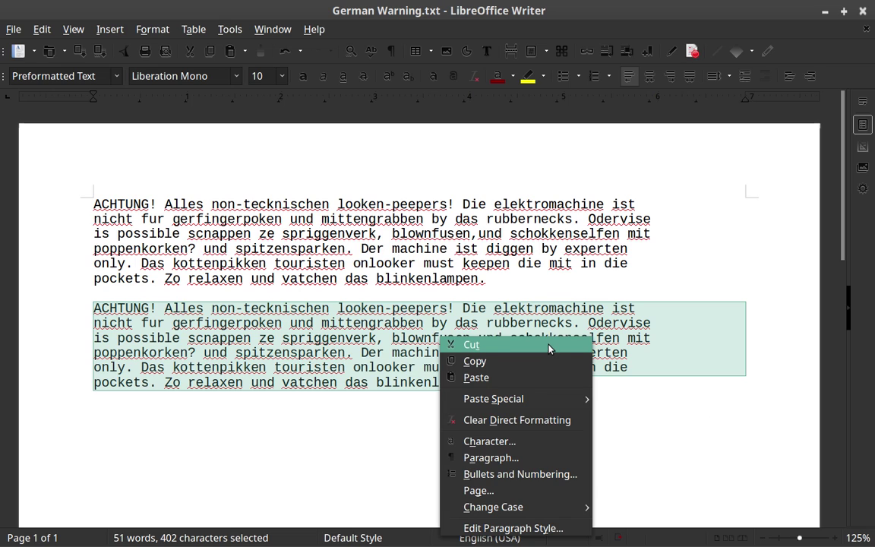
{"action": "left_click", "coordinate": [471, 344]}
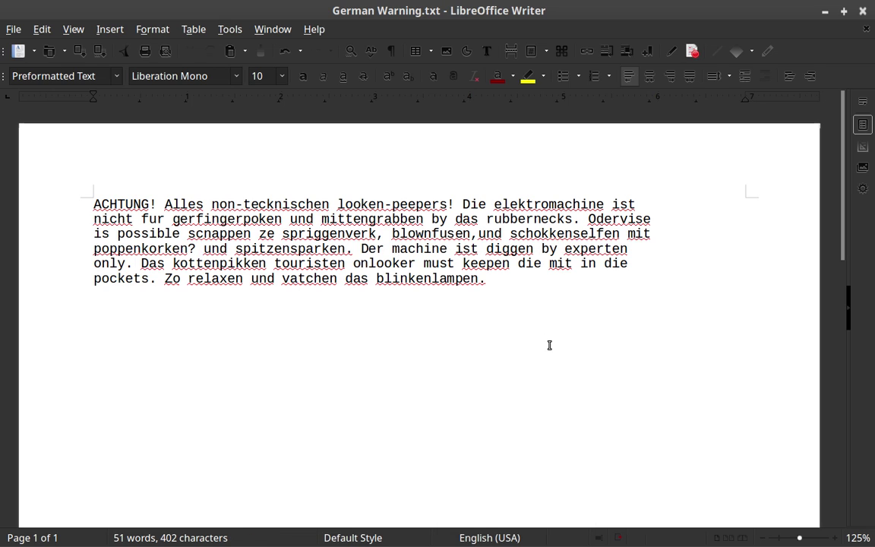
Switch to gedit and paste the cut paragraph below the existing text, separated by one blank line.
{"action": "key", "text": "alt+Tab"}
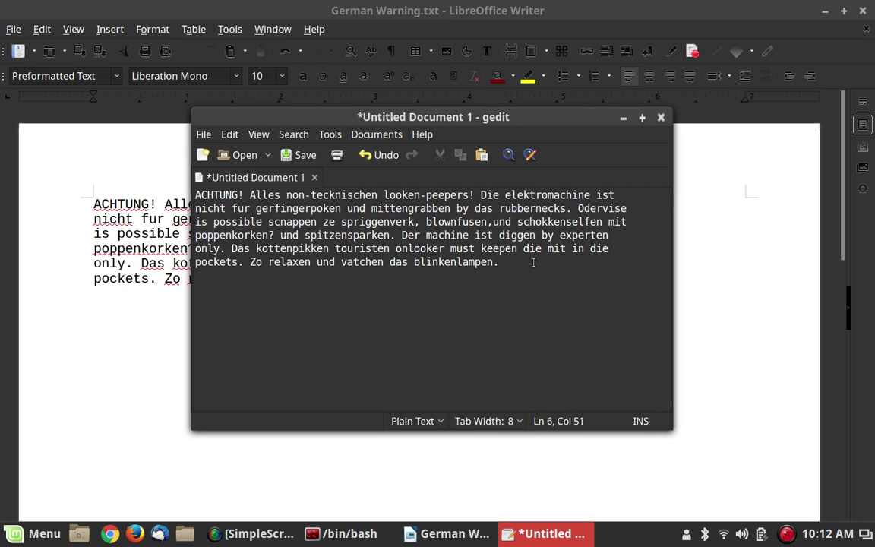
{"action": "key", "text": "Return"}
{"action": "key", "text": "Return"}
{"action": "right_click", "coordinate": [308, 290]}
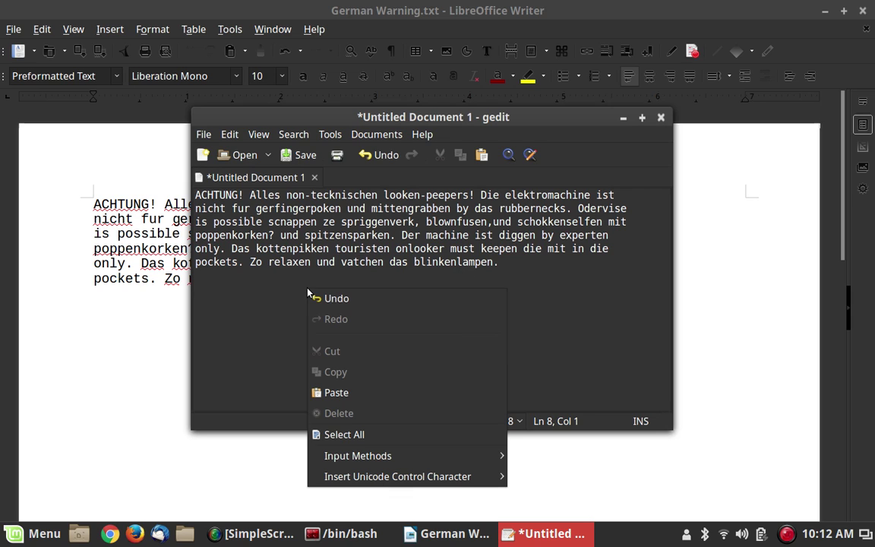
{"action": "left_click", "coordinate": [399, 394]}
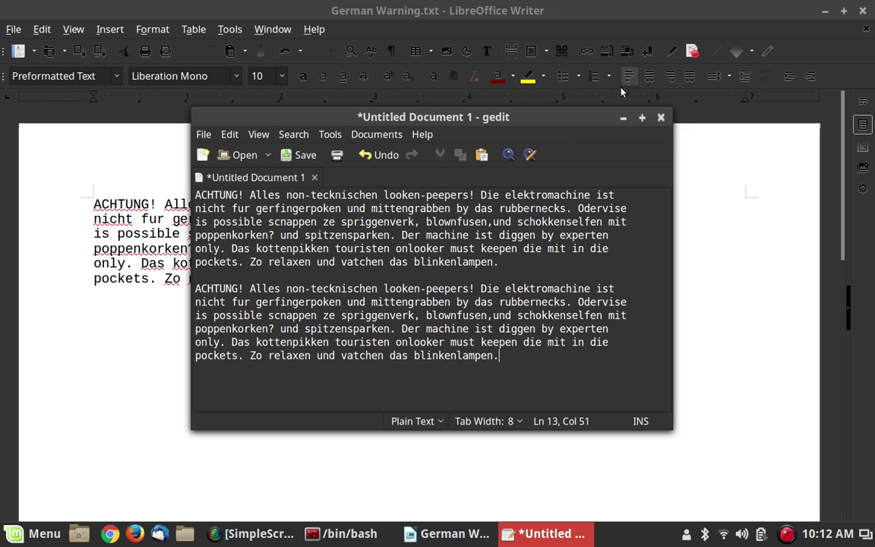
Close gedit without saving the untitled document.
{"action": "left_click", "coordinate": [662, 118]}
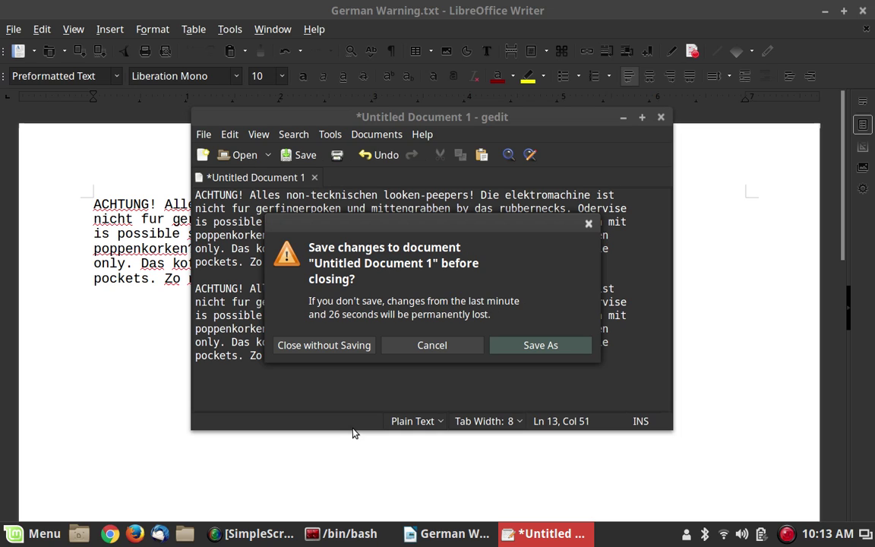
{"action": "left_click", "coordinate": [359, 346]}
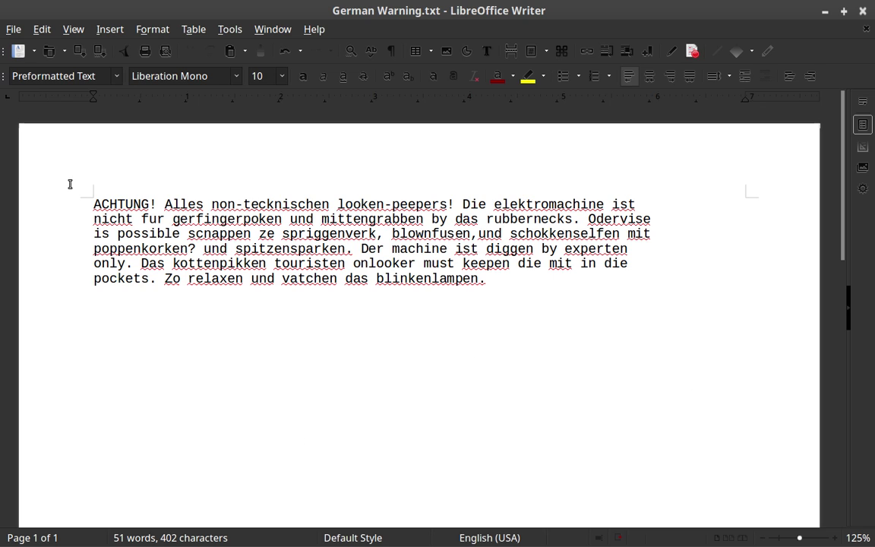
{"action": "mouse_move", "coordinate": [132, 195]}
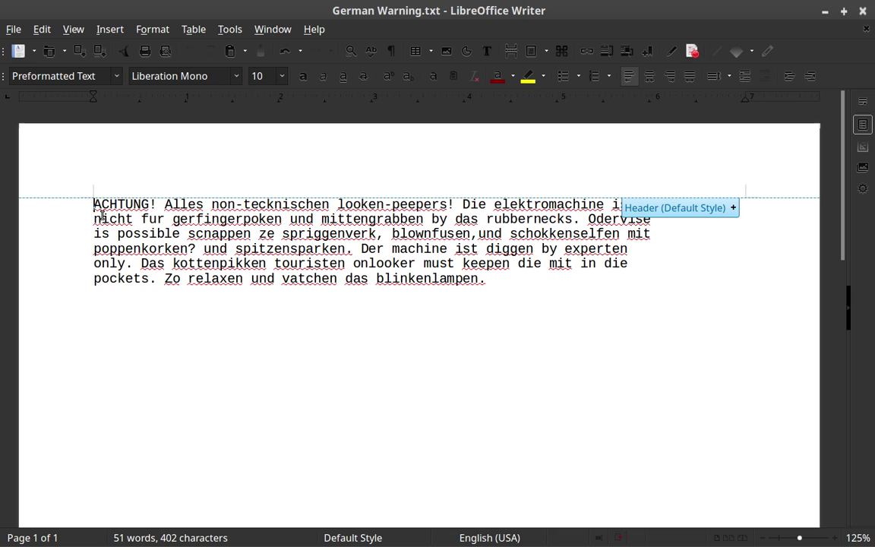
Copy the whole ACHTUNG paragraph in German Warning.txt.
{"action": "left_click_drag", "start_coordinate": [84, 190], "coordinate": [532, 300]}
{"action": "right_click", "coordinate": [449, 279]}
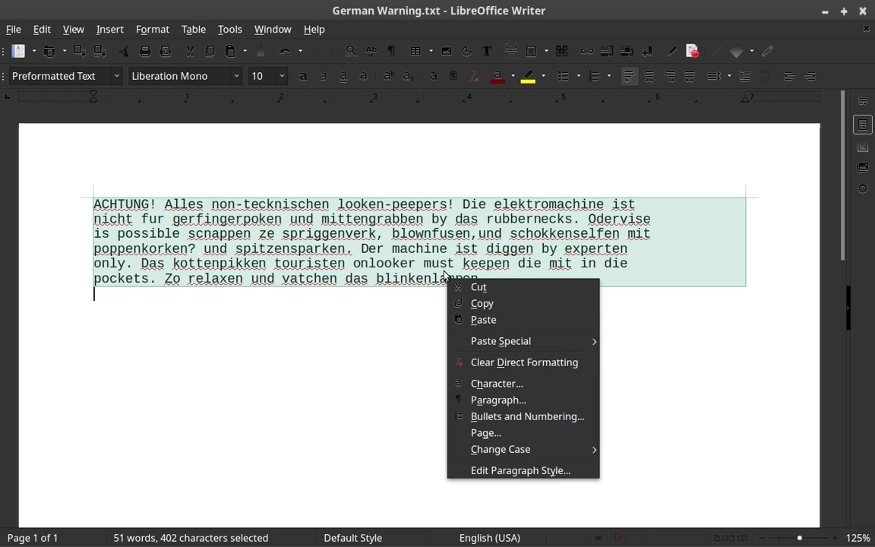
{"action": "left_click", "coordinate": [557, 304]}
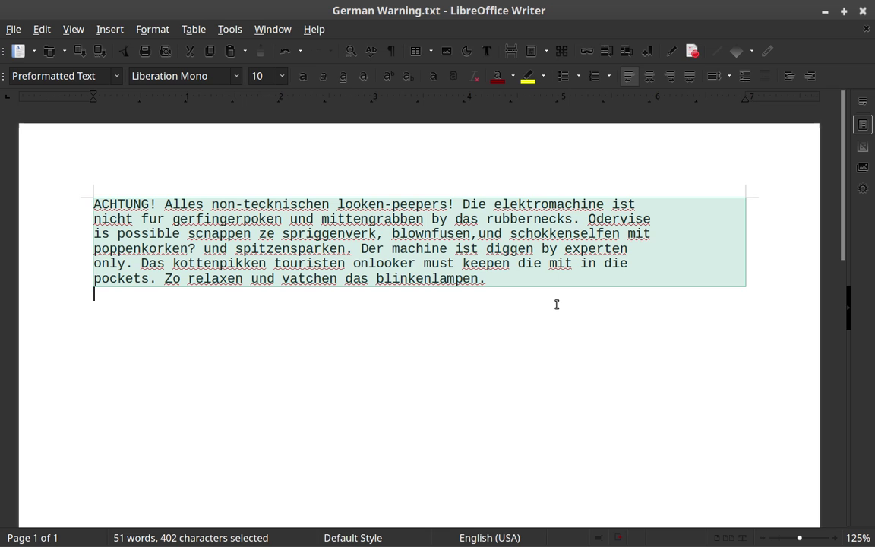
Switch to the terminal, start nano with an empty buffer and paste the copied ACHTUNG paragraph.
{"action": "key", "text": "alt+Tab"}
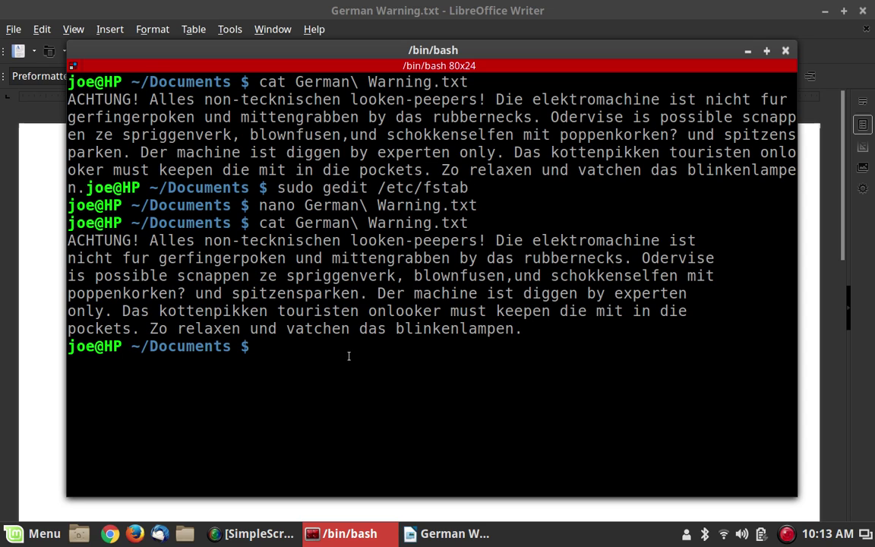
{"action": "type", "text": "nano"}
{"action": "key", "text": "Return"}
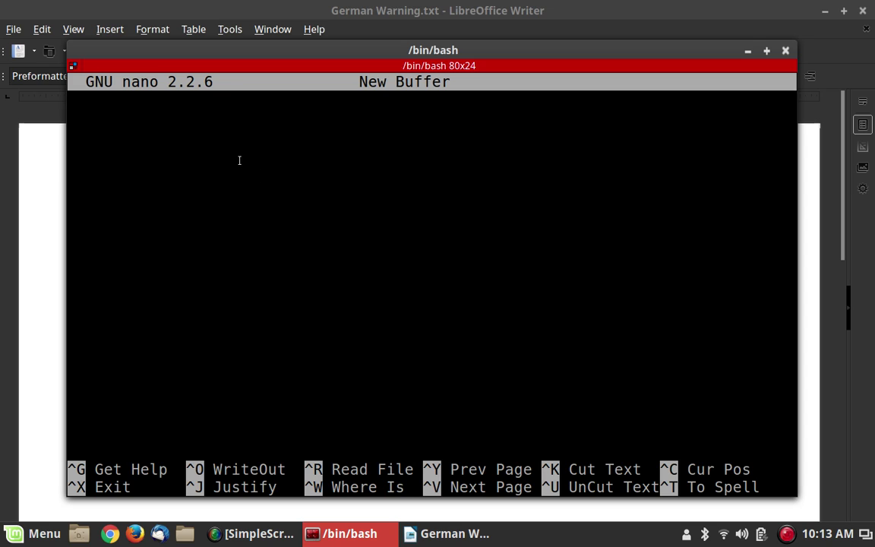
{"action": "key", "text": "ctrl+shift+v"}
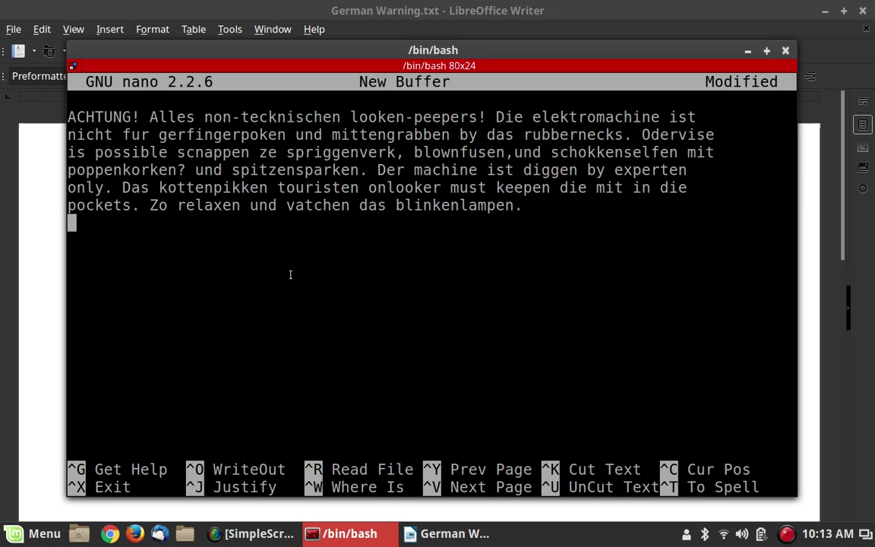
Paste further copies of the ACHTUNG paragraph into the nano buffer, separated by blank lines, and review the text from the start.
{"action": "key", "text": "Page_Up"}
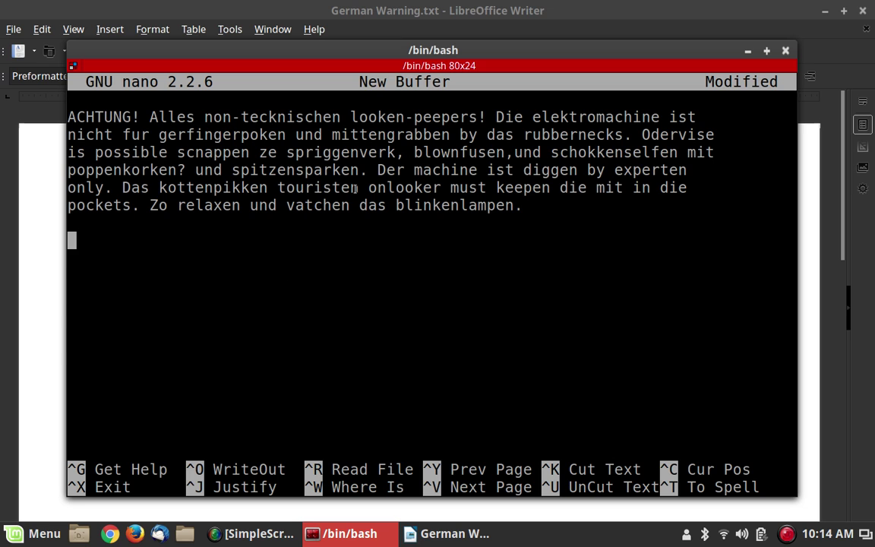
{"action": "key", "text": "ctrl+shift+v"}
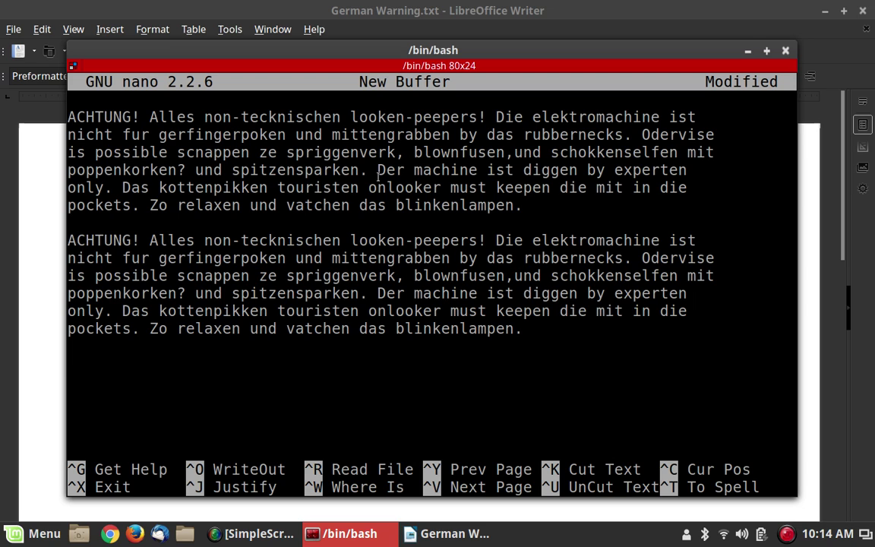
{"action": "scroll", "coordinate": [377, 176], "scroll_direction": "down", "scroll_amount": 1}
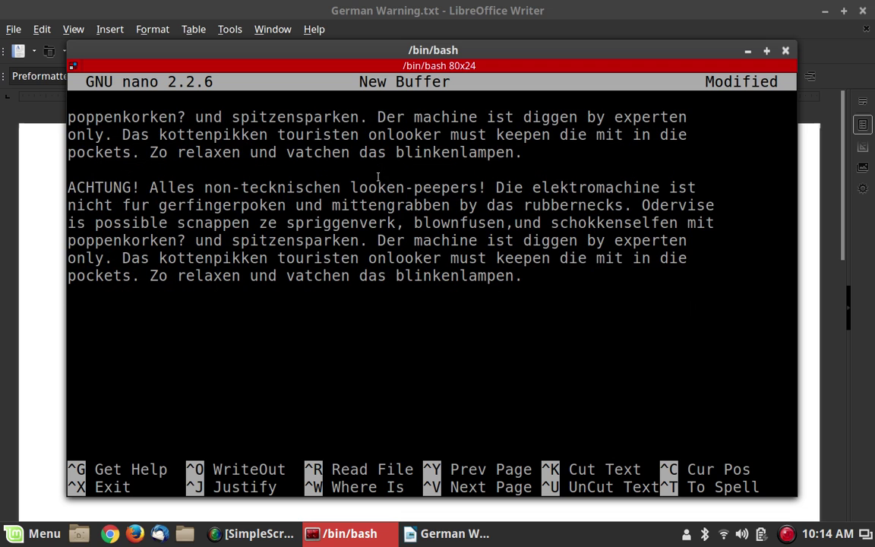
{"action": "scroll", "coordinate": [378, 176], "scroll_direction": "up", "scroll_amount": 3}
{"action": "scroll", "coordinate": [378, 177], "scroll_direction": "up", "scroll_amount": 2}
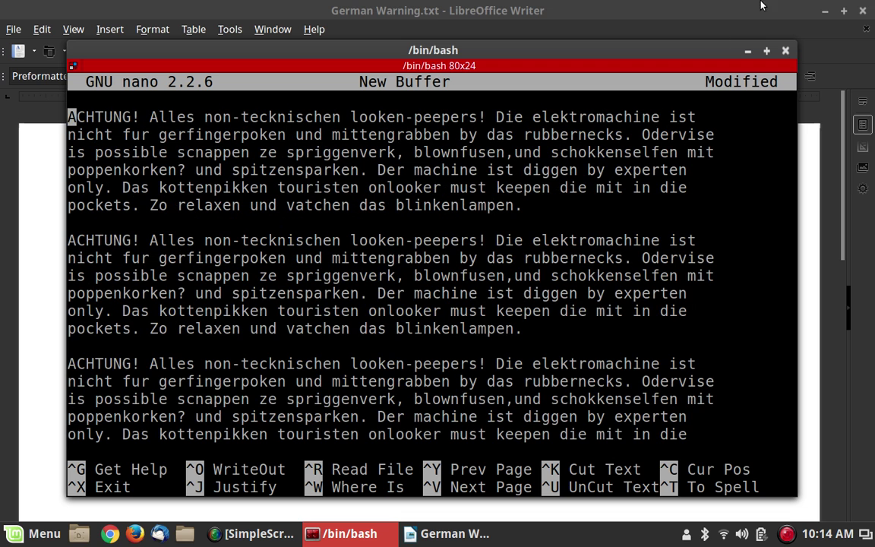
Close the terminal window and close German Warning.txt in LibreOffice Writer without saving the changes.
{"action": "left_click", "coordinate": [785, 51]}
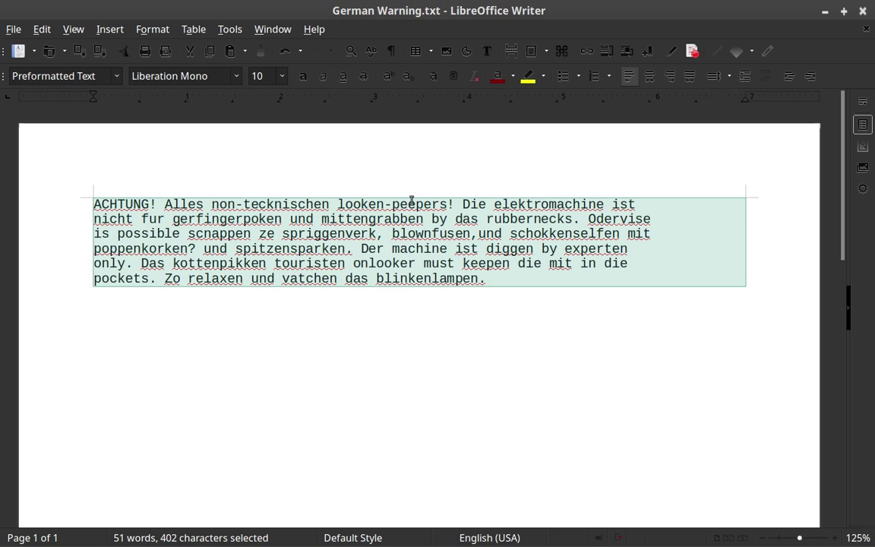
{"action": "left_click", "coordinate": [864, 9]}
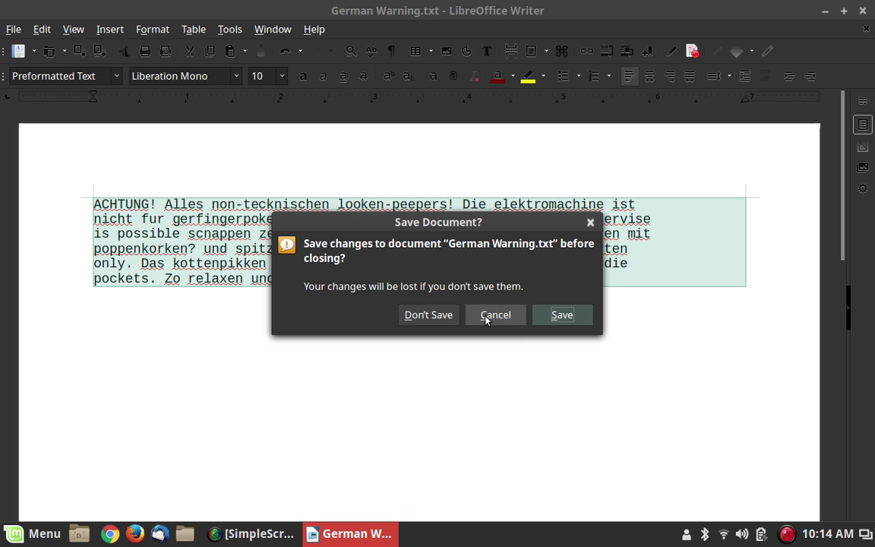
{"action": "left_click", "coordinate": [442, 315]}
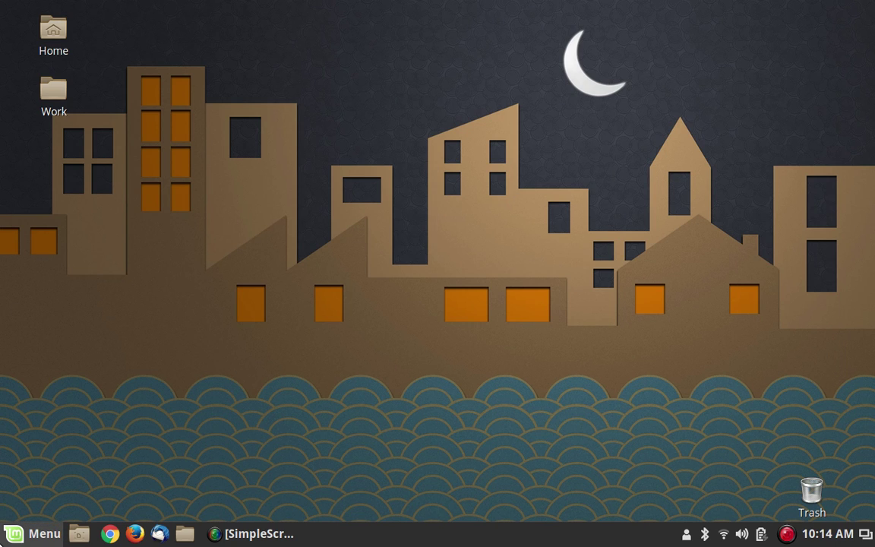
Open the Chrome browser and go to the EzeeLinux.com home page.
{"action": "left_click", "coordinate": [35, 533]}
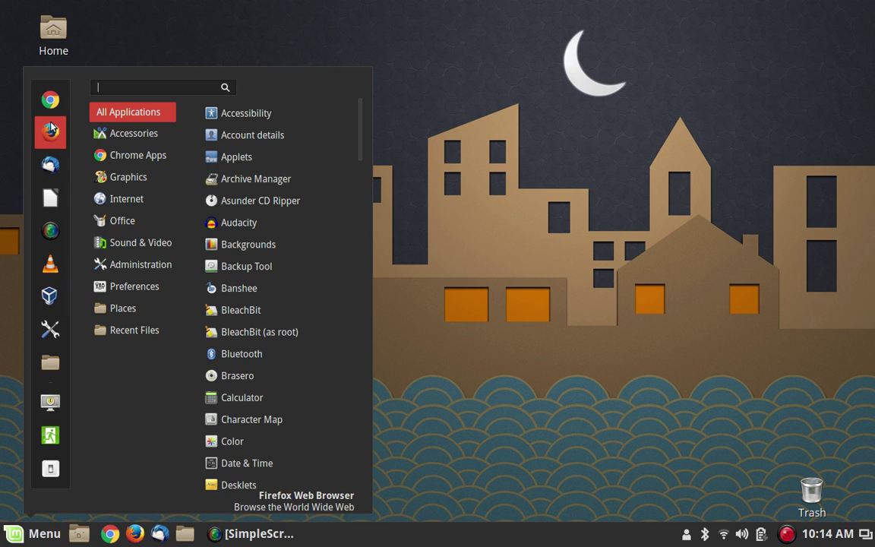
{"action": "key", "text": "Escape"}
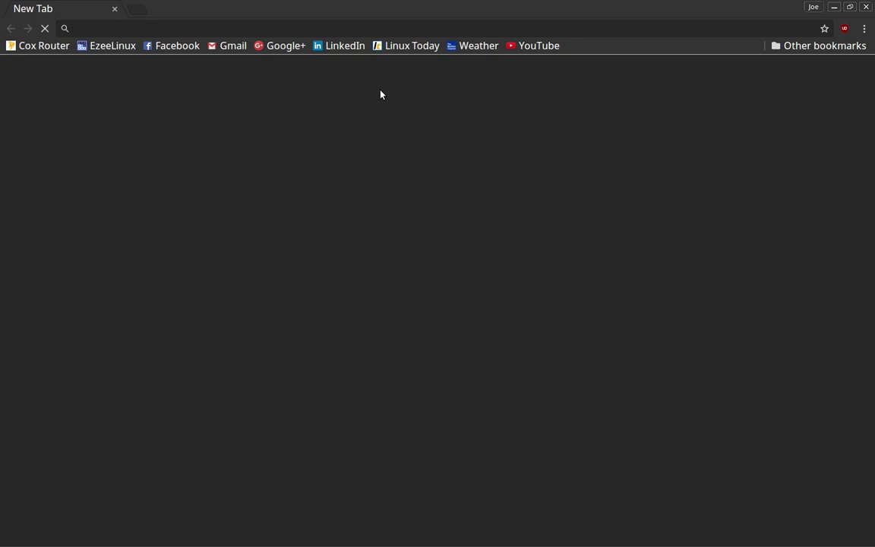
{"action": "left_click", "coordinate": [495, 31]}
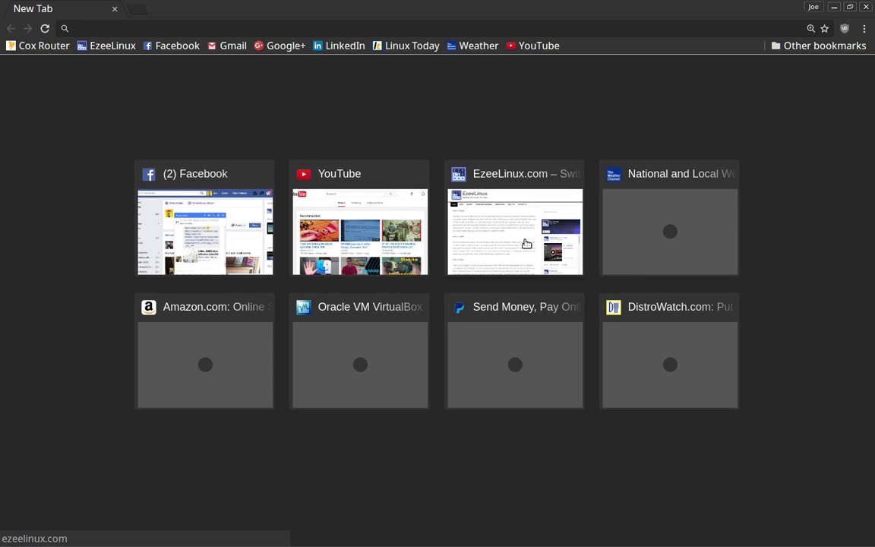
{"action": "left_click", "coordinate": [526, 243]}
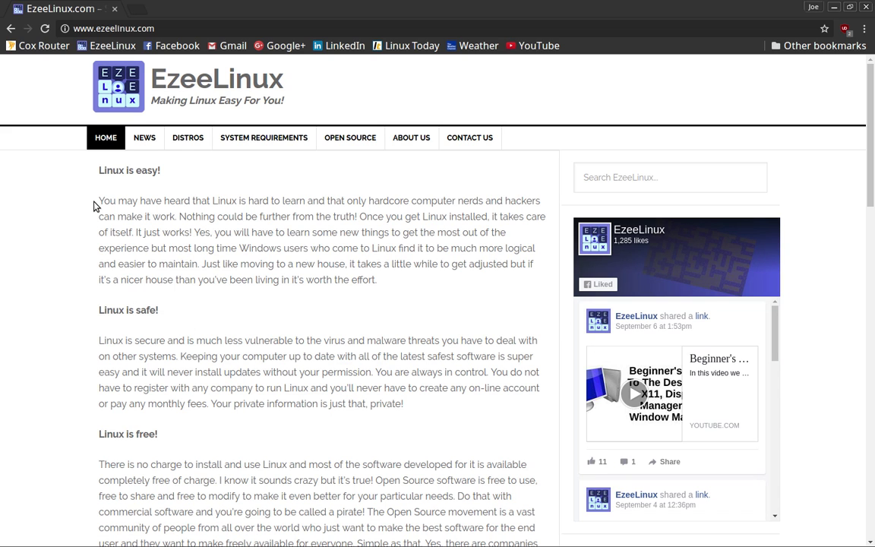
Copy the paragraph under the "Linux is easy!" heading on the web page.
{"action": "left_click_drag", "start_coordinate": [94, 201], "coordinate": [418, 278]}
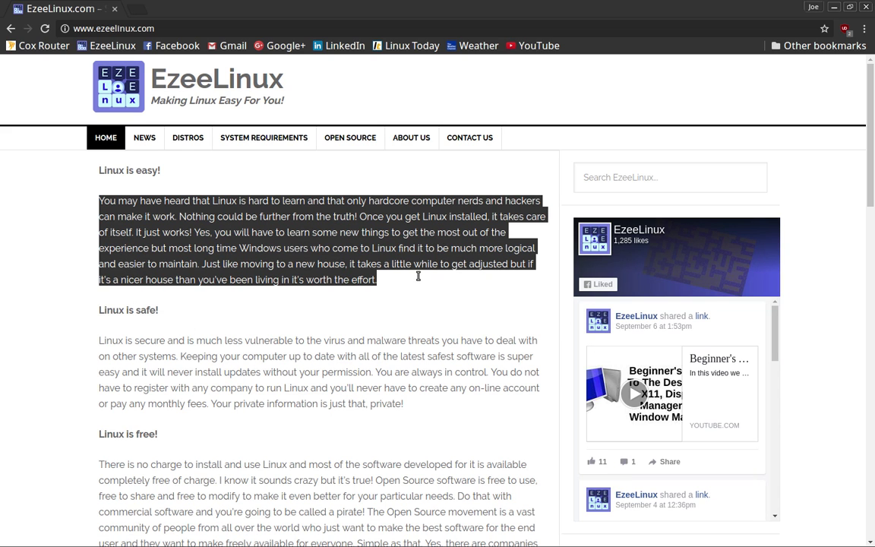
{"action": "right_click", "coordinate": [359, 237]}
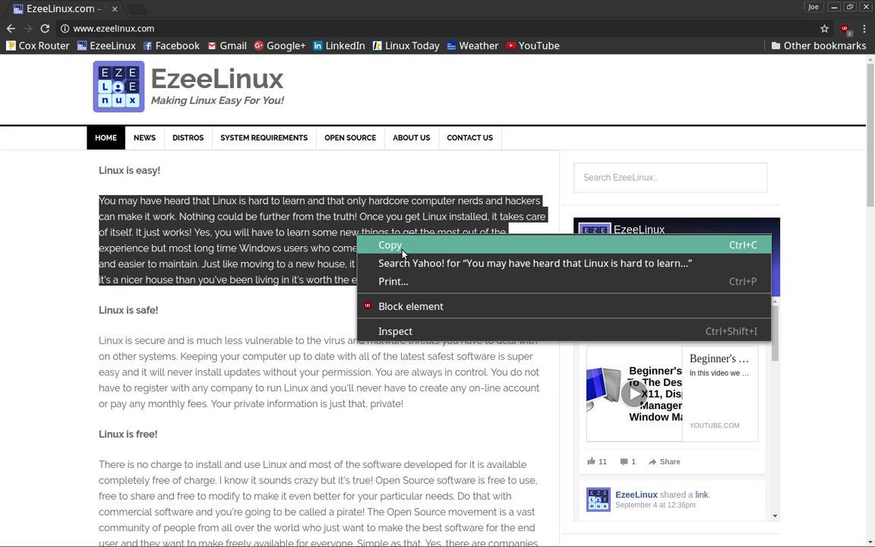
{"action": "left_click", "coordinate": [403, 251]}
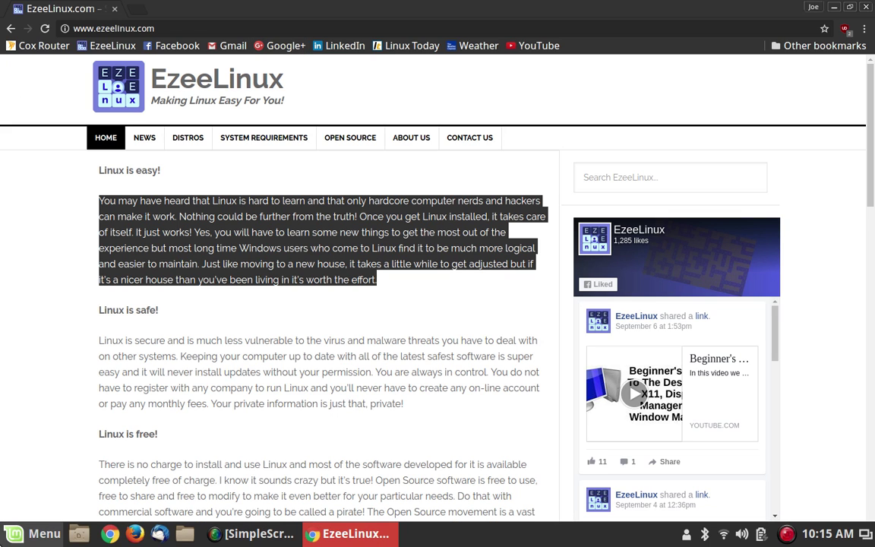
Launch LibreOffice and create a new blank Writer document.
{"action": "left_click", "coordinate": [37, 534]}
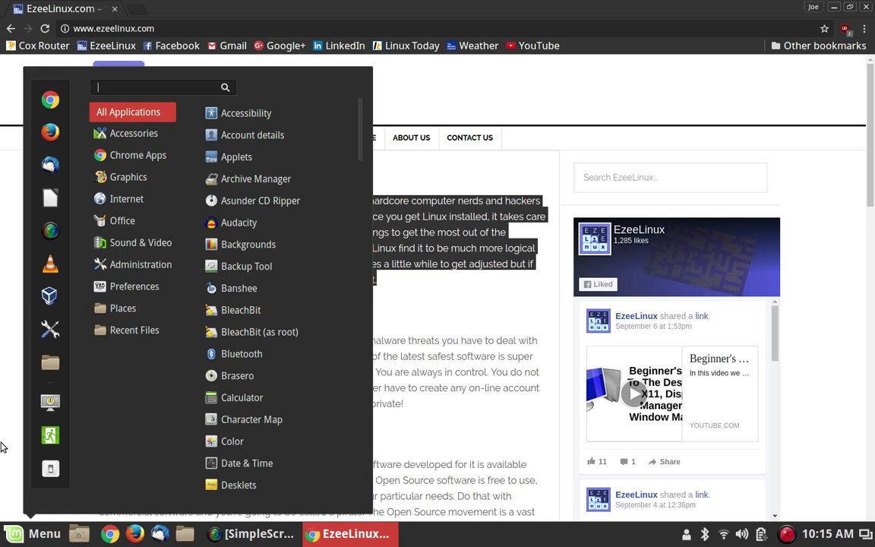
{"action": "left_click", "coordinate": [49, 191]}
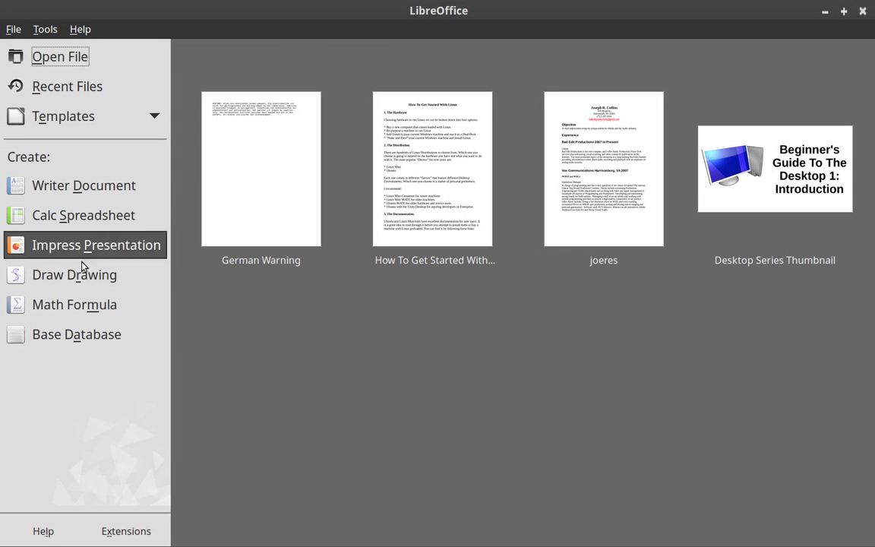
{"action": "left_click", "coordinate": [53, 187]}
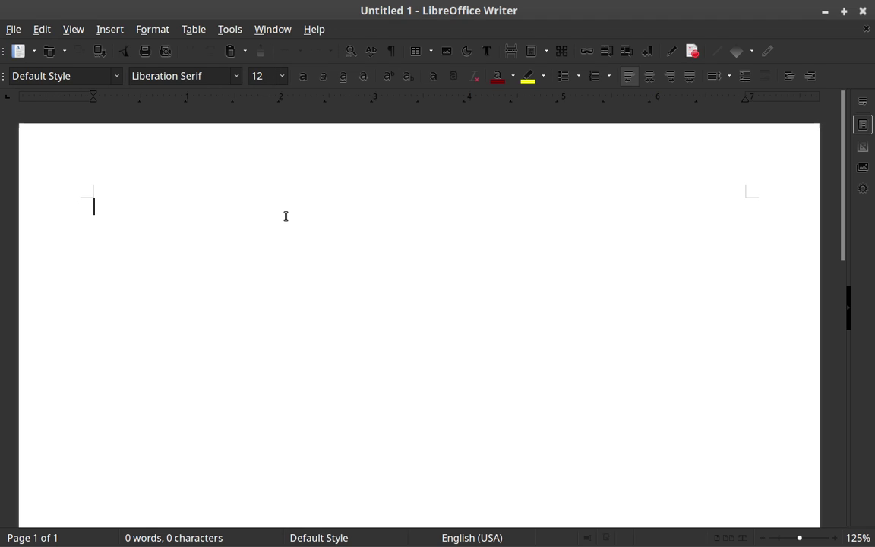
Write "Check this out:" as the first line and paste the copied web paragraph below it after a blank line.
{"action": "type", "text": "Check"}
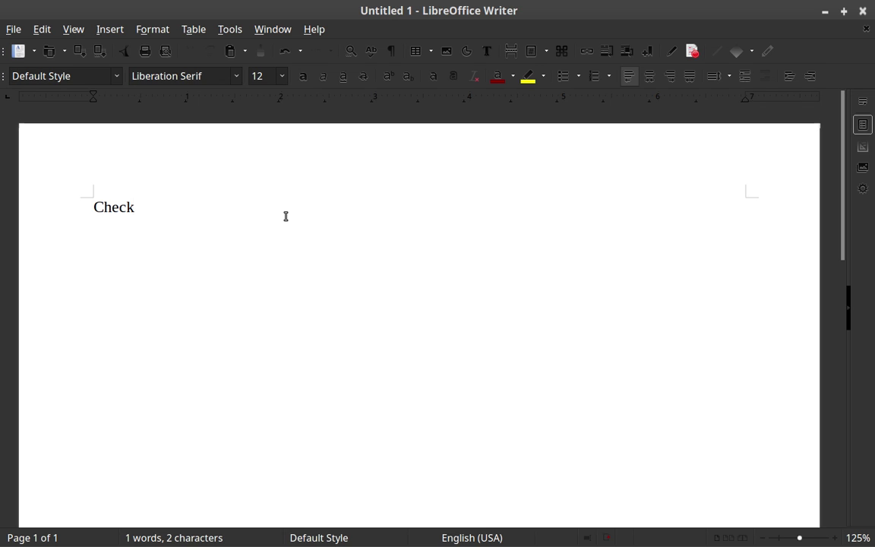
{"action": "type", "text": " this out:"}
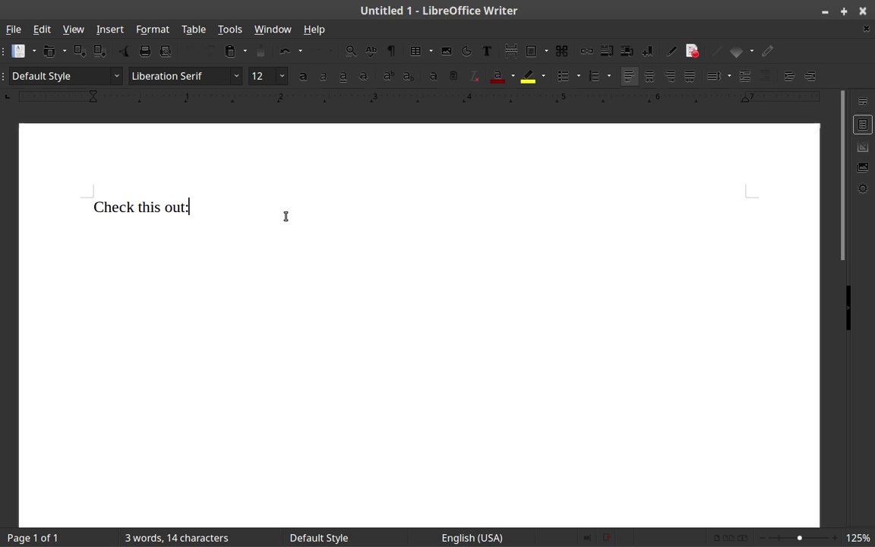
{"action": "key", "text": "Return"}
{"action": "right_click", "coordinate": [195, 240]}
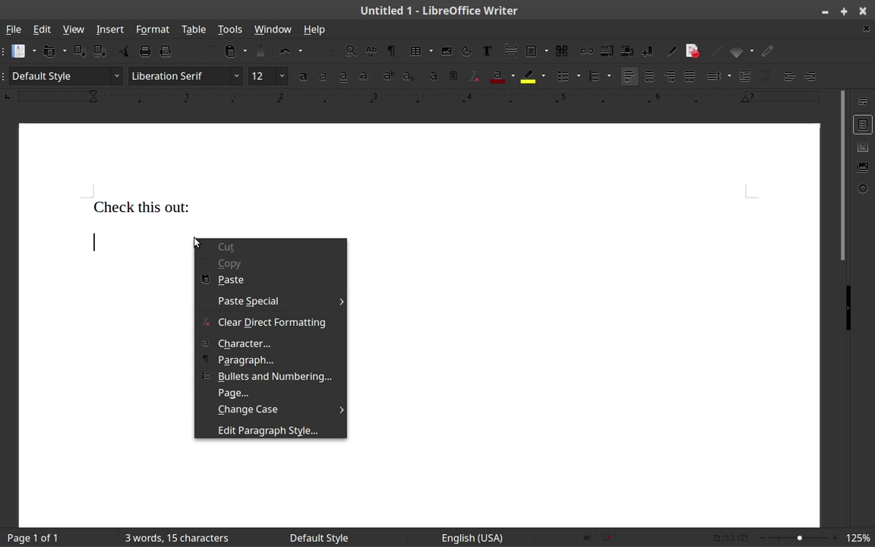
{"action": "left_click", "coordinate": [324, 279]}
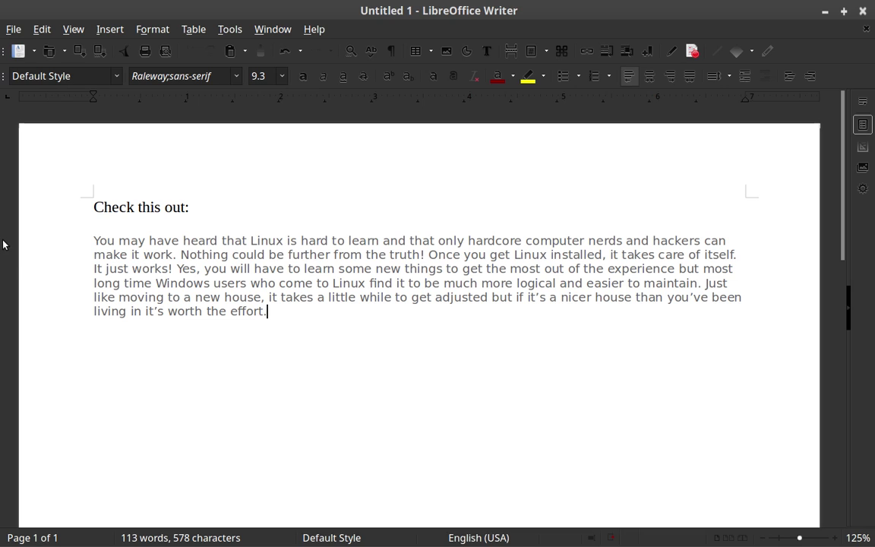
Delete the pasted web paragraph, keeping the "Check this out:" line.
{"action": "left_click_drag", "start_coordinate": [90, 240], "coordinate": [472, 326]}
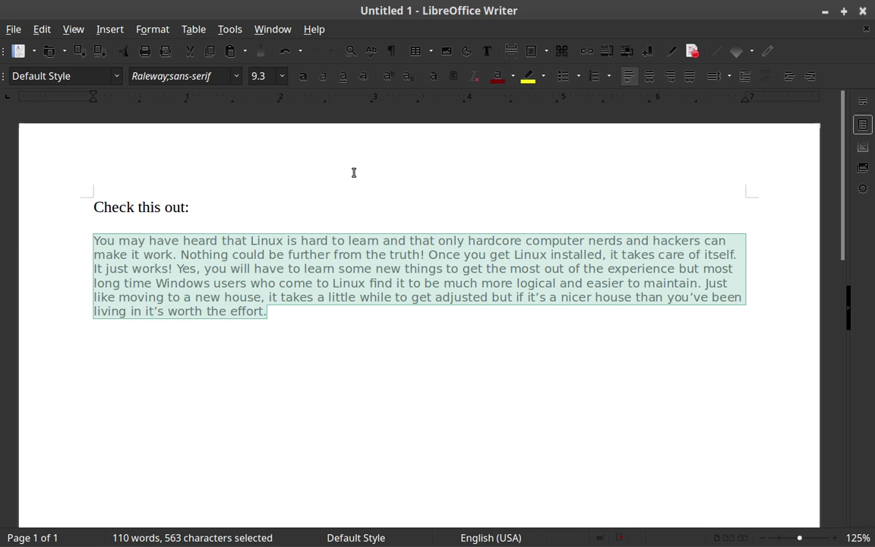
{"action": "left_click", "coordinate": [261, 183]}
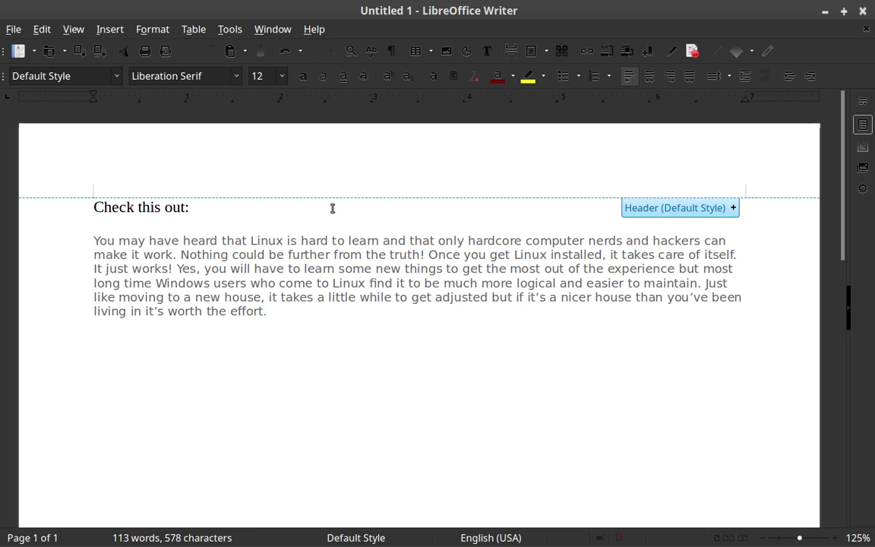
{"action": "left_click_drag", "start_coordinate": [86, 246], "coordinate": [394, 316]}
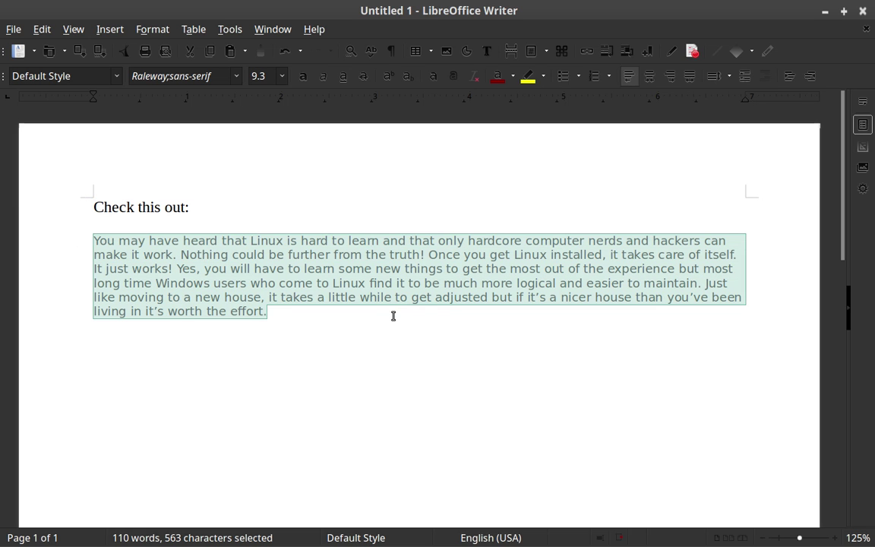
{"action": "key", "text": "Delete"}
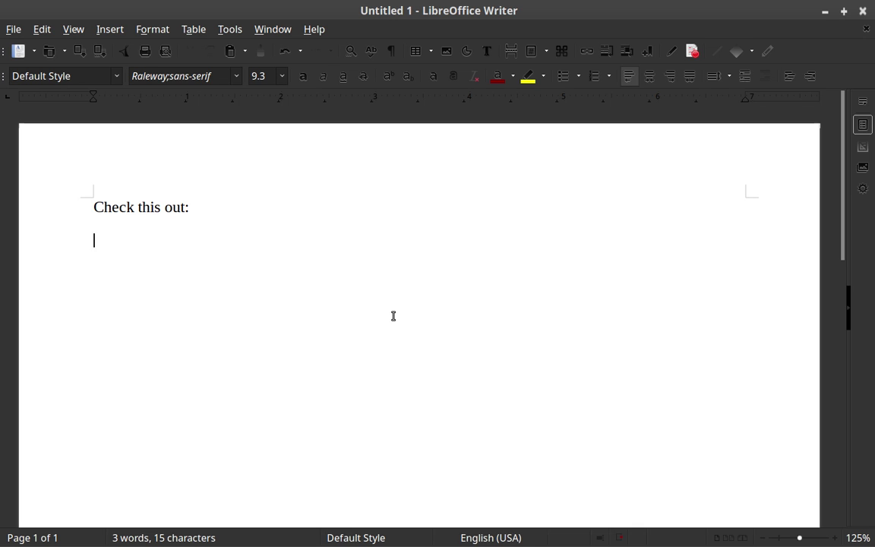
Return to the web page, find gedit among the installed applications and launch it with a blank document.
{"action": "key", "text": "alt+Tab"}
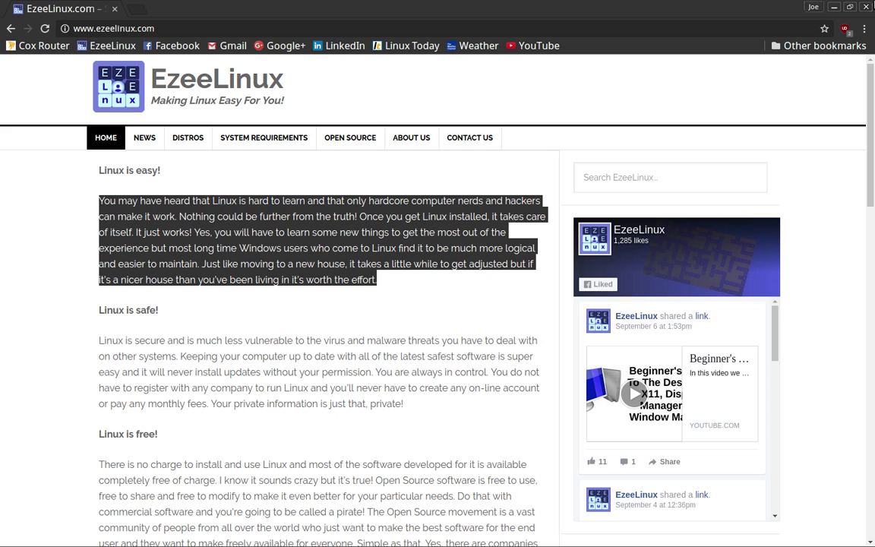
{"action": "mouse_move", "coordinate": [438, 543]}
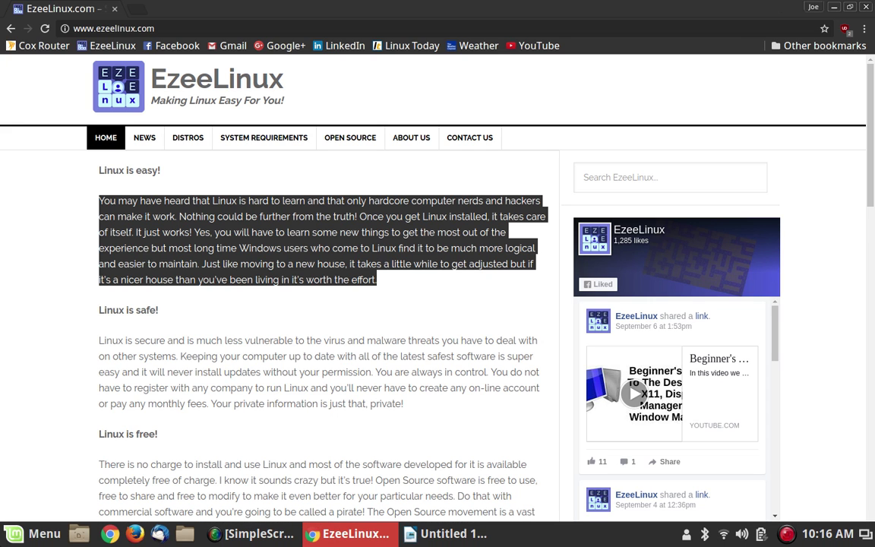
{"action": "left_click", "coordinate": [34, 533]}
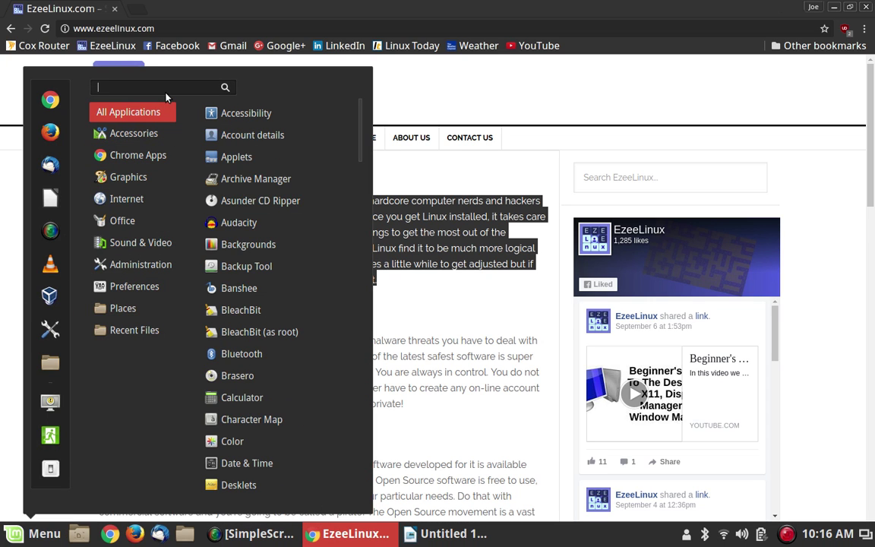
{"action": "type", "text": "ge"}
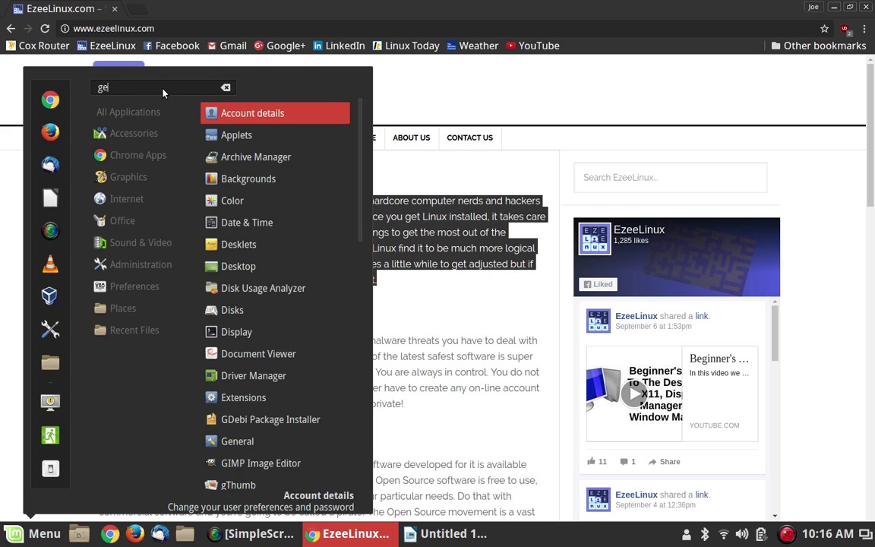
{"action": "type", "text": "dit"}
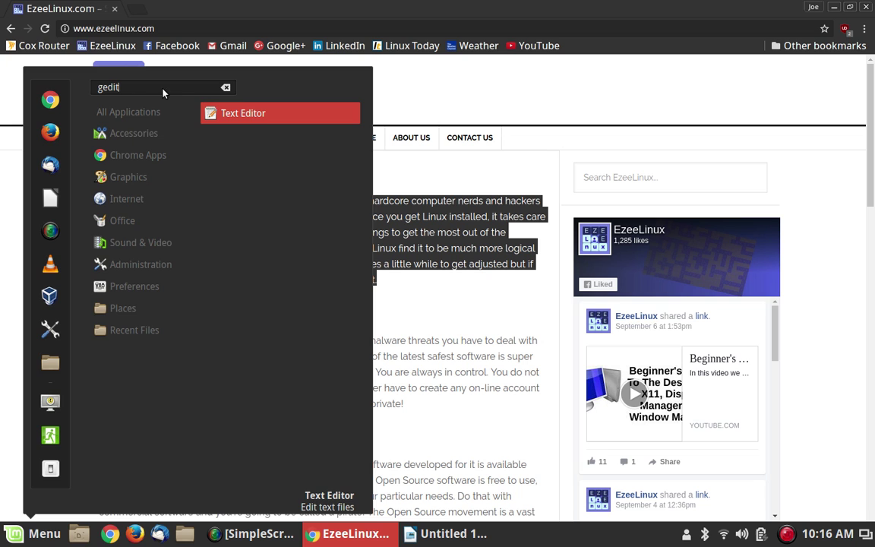
{"action": "left_click", "coordinate": [262, 115]}
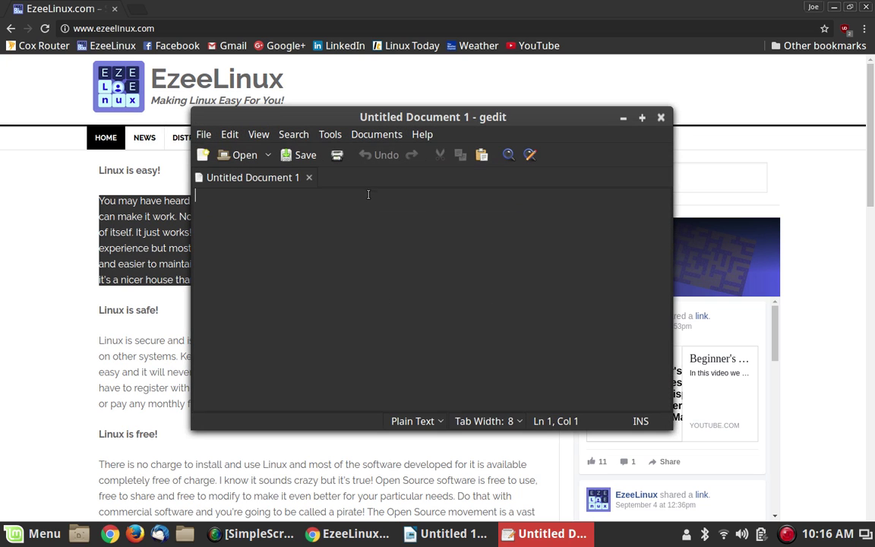
Paste the copied web paragraph into the blank gedit document and copy all of its plain text.
{"action": "right_click", "coordinate": [362, 213]}
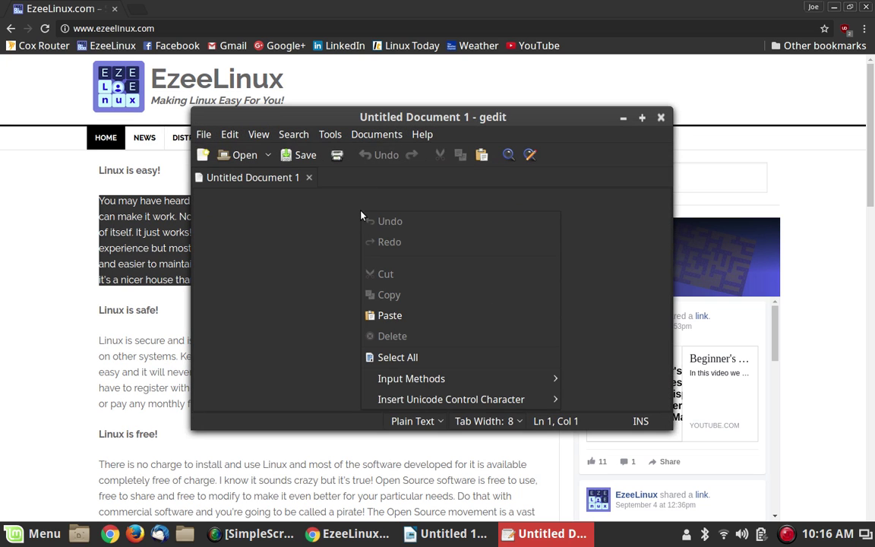
{"action": "left_click", "coordinate": [444, 313]}
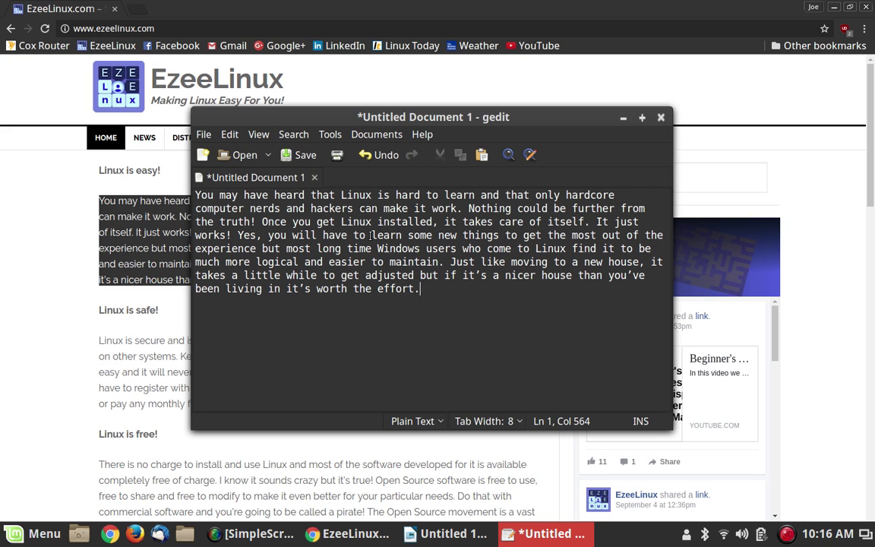
{"action": "key", "text": "ctrl+a"}
{"action": "key", "text": "ctrl+c"}
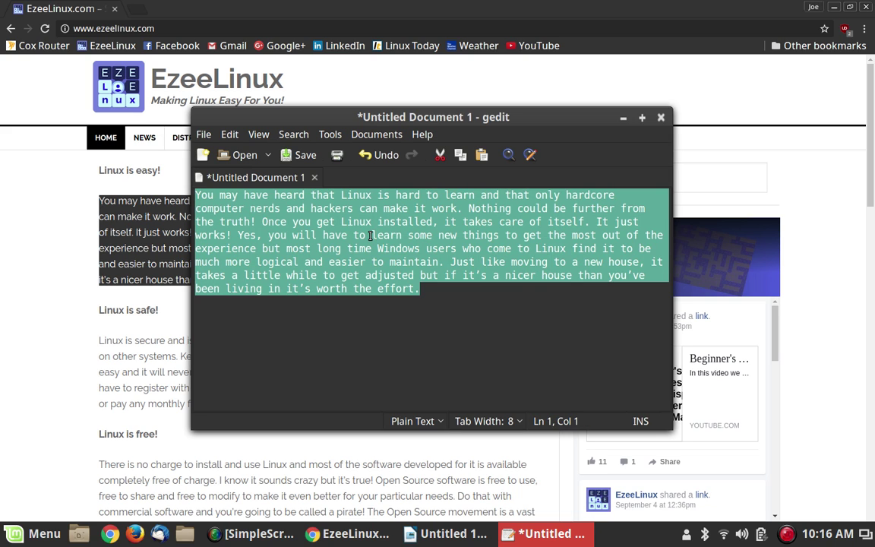
{"action": "left_click", "coordinate": [205, 136]}
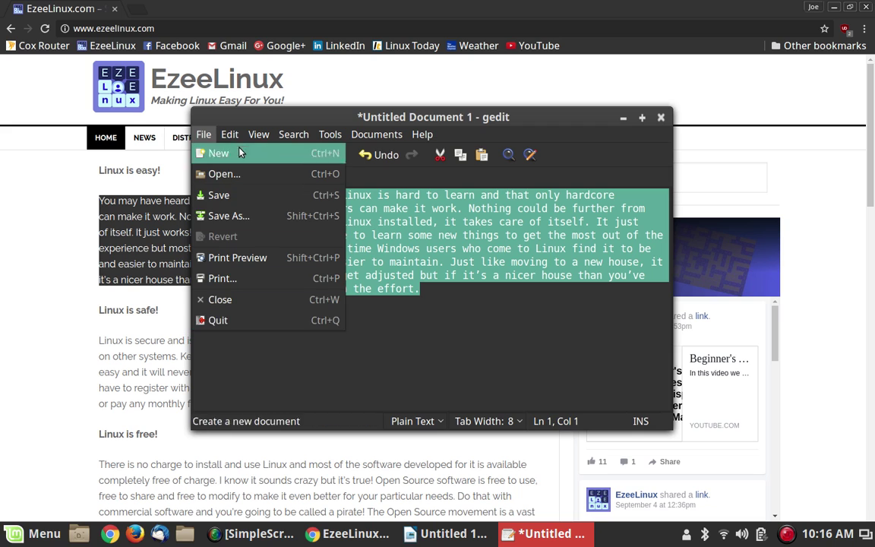
{"action": "mouse_move", "coordinate": [237, 141]}
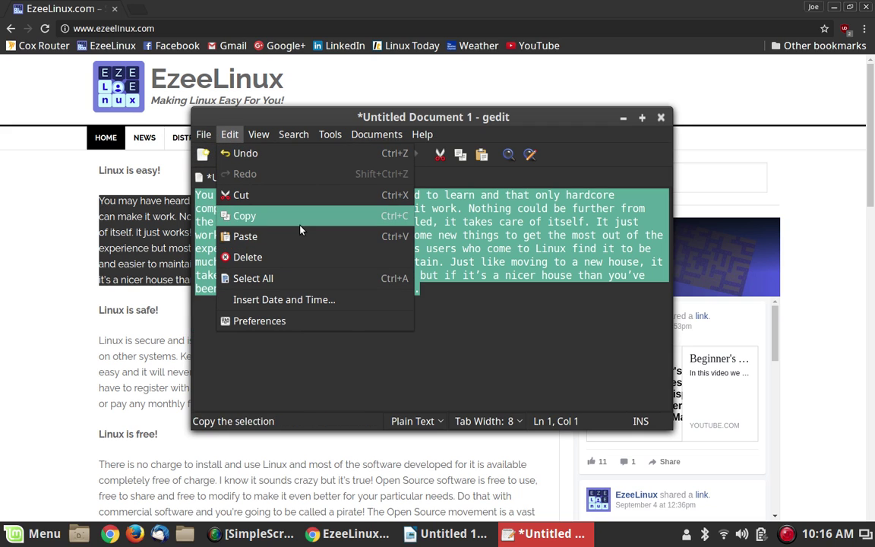
{"action": "left_click", "coordinate": [514, 340]}
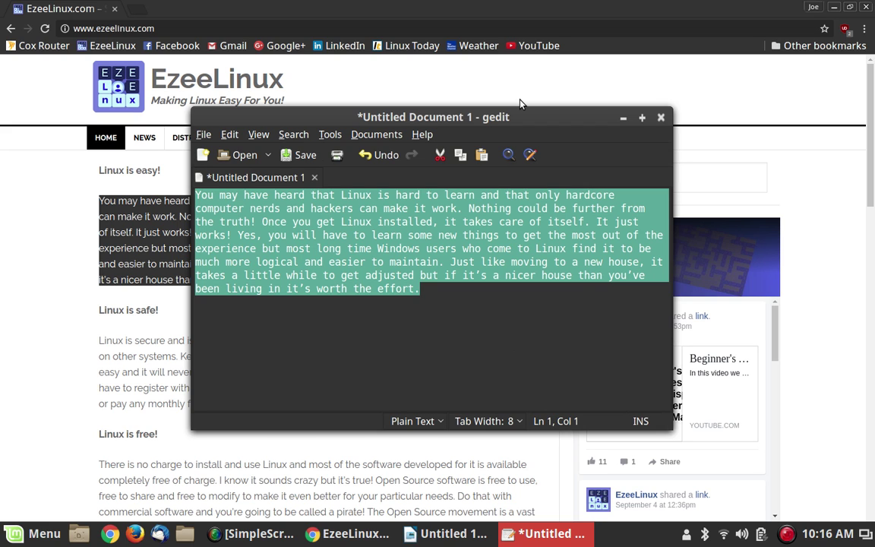
Switch to Writer, remove the leftover formatted line under "Check this out:" and paste the plain-text paragraph below it after a blank line.
{"action": "key", "text": "alt+Tab"}
{"action": "key", "text": "alt+Tab"}
{"action": "key", "text": "alt+Tab"}
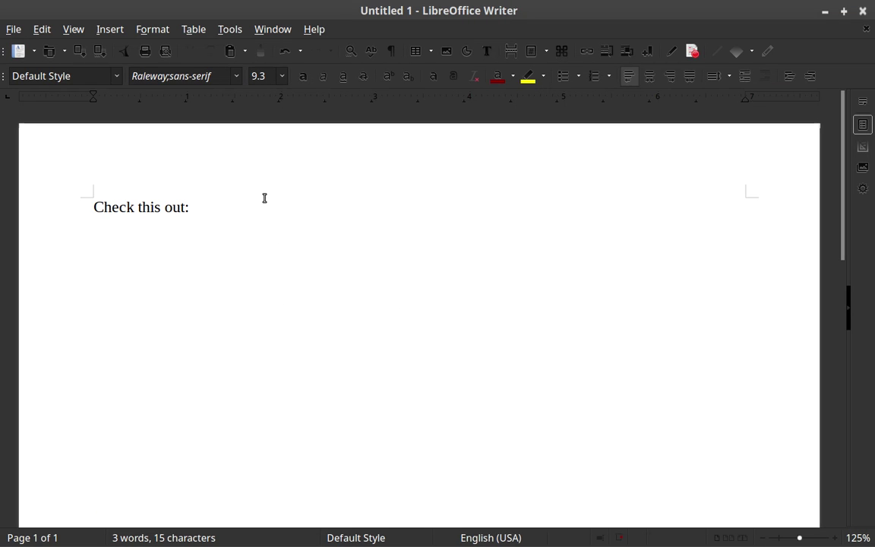
{"action": "key", "text": "BackSpace"}
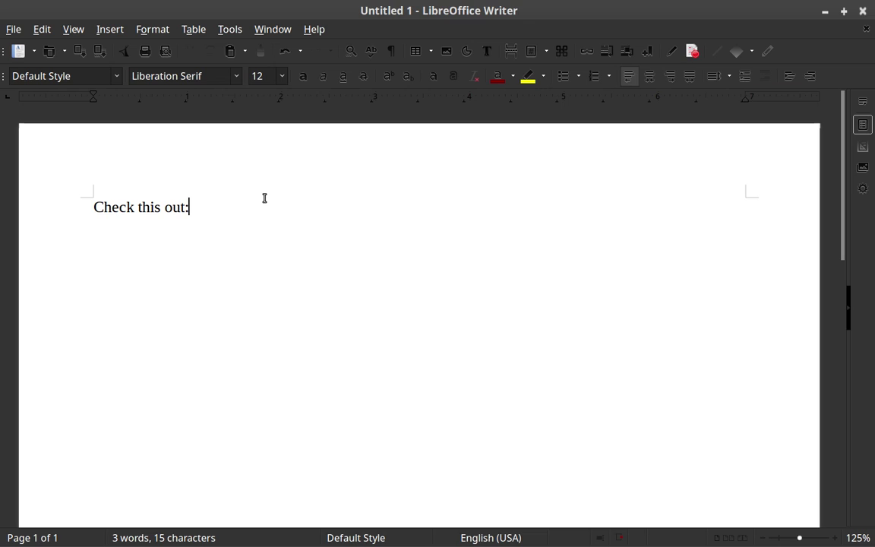
{"action": "key", "text": "Return"}
{"action": "right_click", "coordinate": [177, 237]}
{"action": "left_click", "coordinate": [255, 285]}
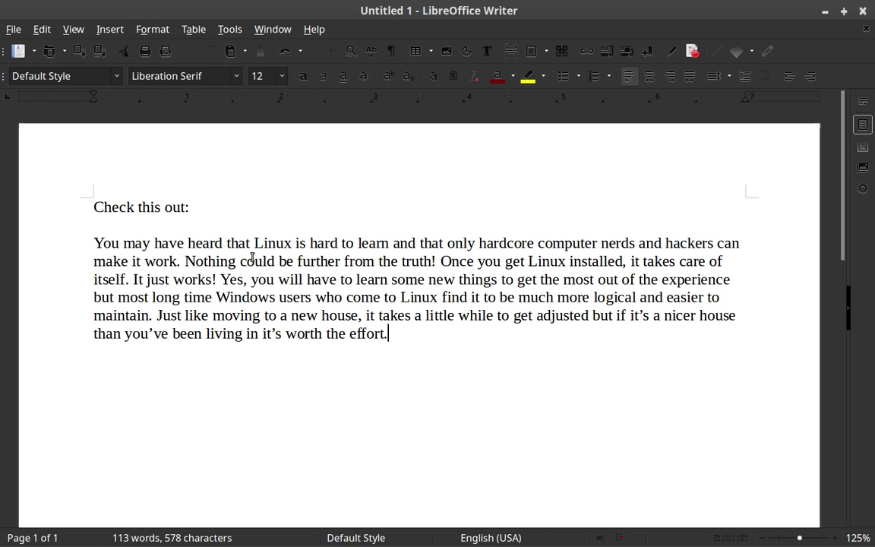
Close the Writer document and the gedit document without saving either one.
{"action": "key", "text": "ctrl+q"}
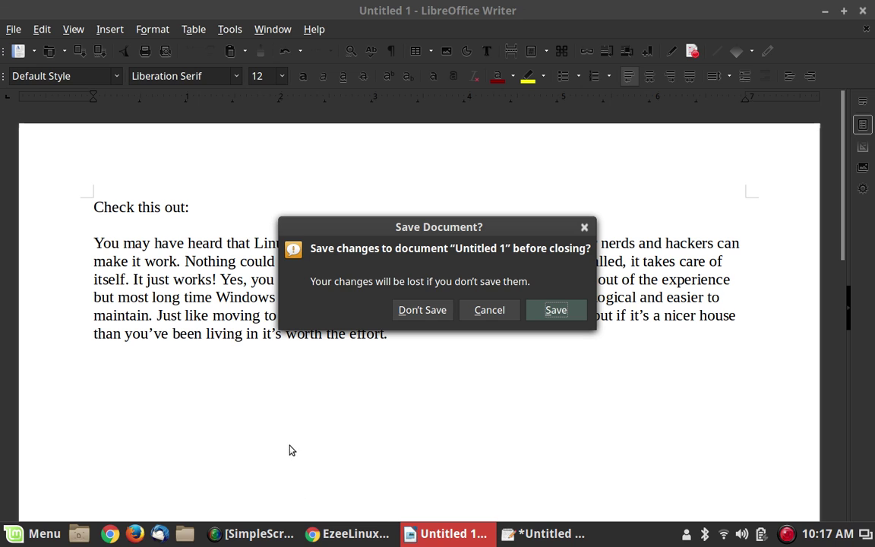
{"action": "left_click", "coordinate": [422, 310]}
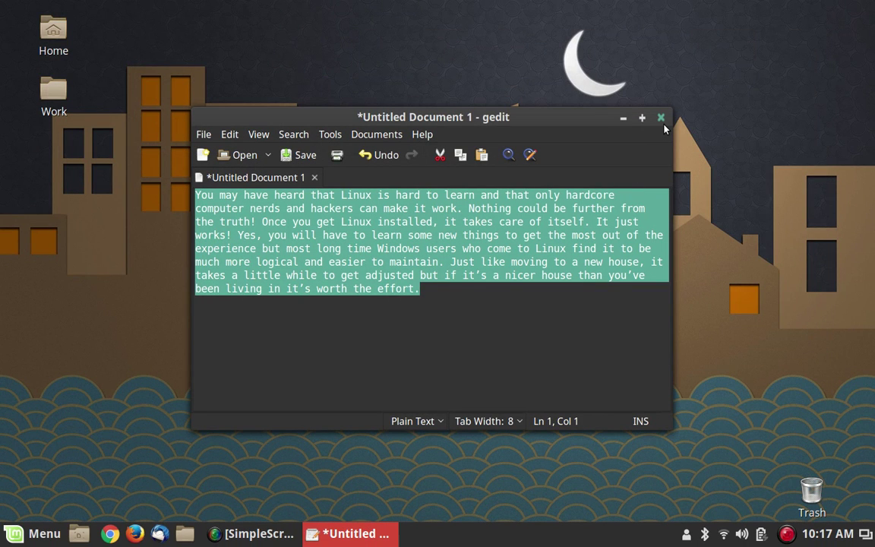
{"action": "left_click", "coordinate": [662, 118]}
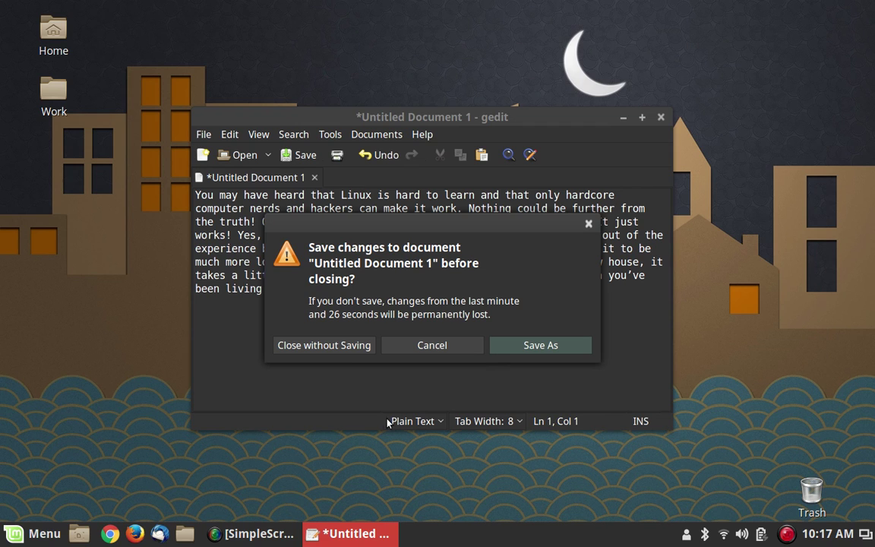
{"action": "left_click", "coordinate": [351, 345]}
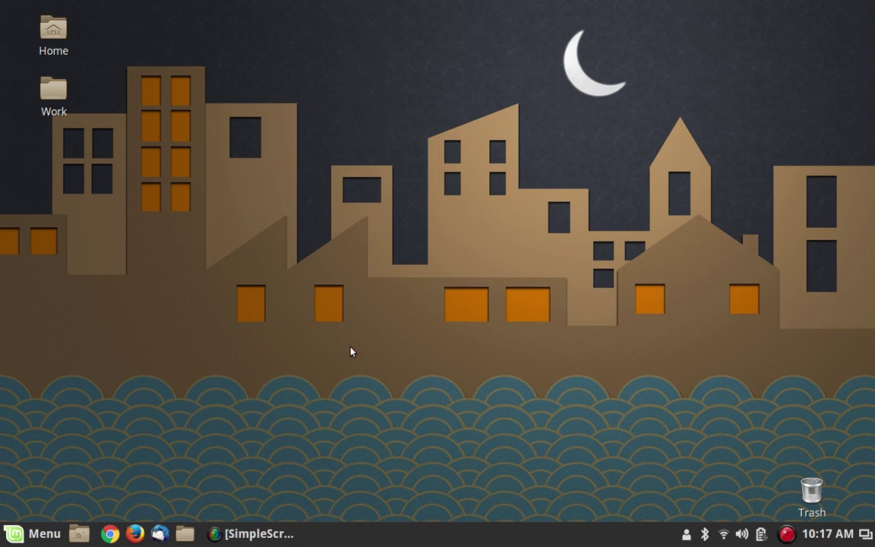